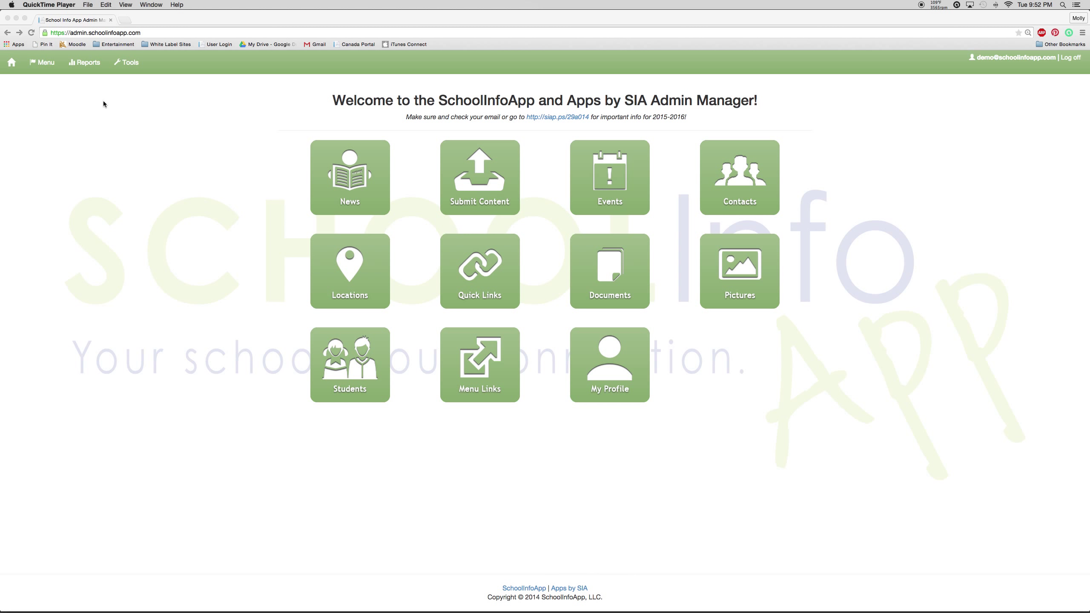
# Go through the main menu's Events tile to the Manage Calendars page.
pyautogui.click(43, 62)
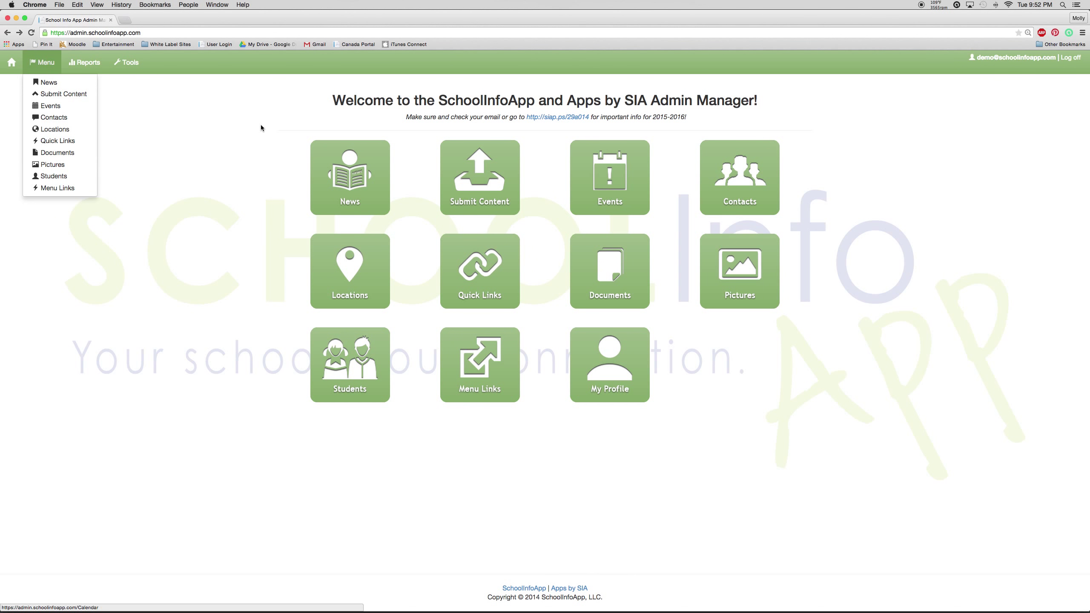
pyautogui.click(609, 173)
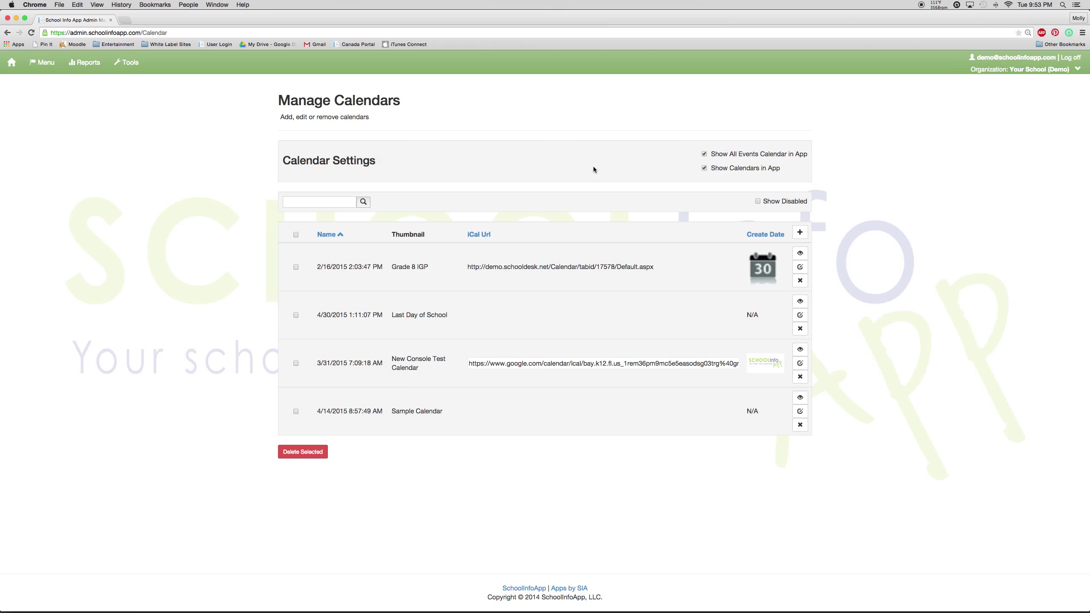
# Create a new calendar named 'Test' and save it.
pyautogui.click(799, 233)
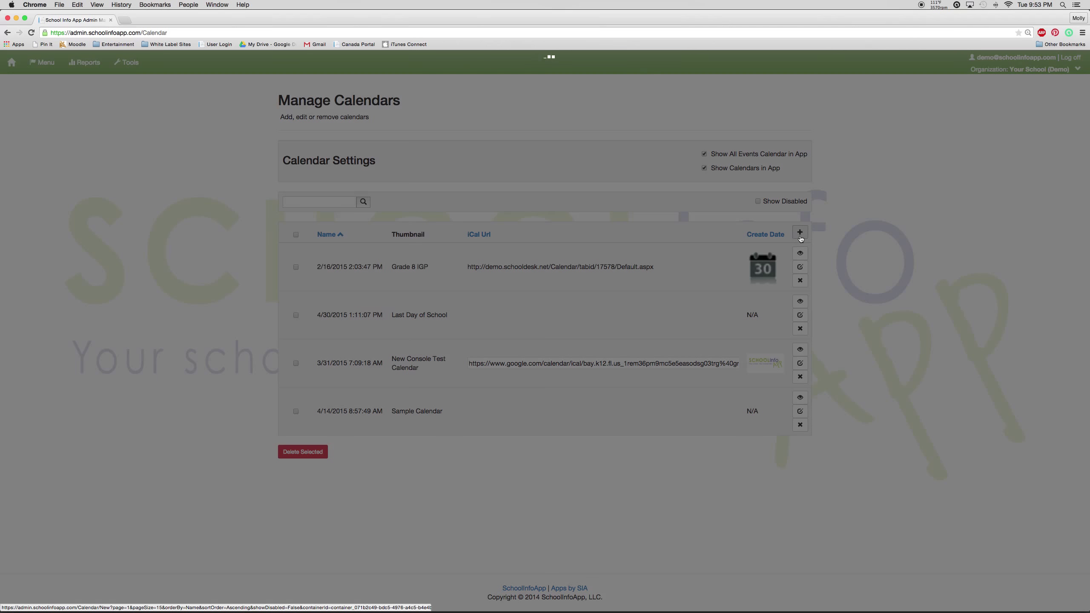
pyautogui.click(493, 122)
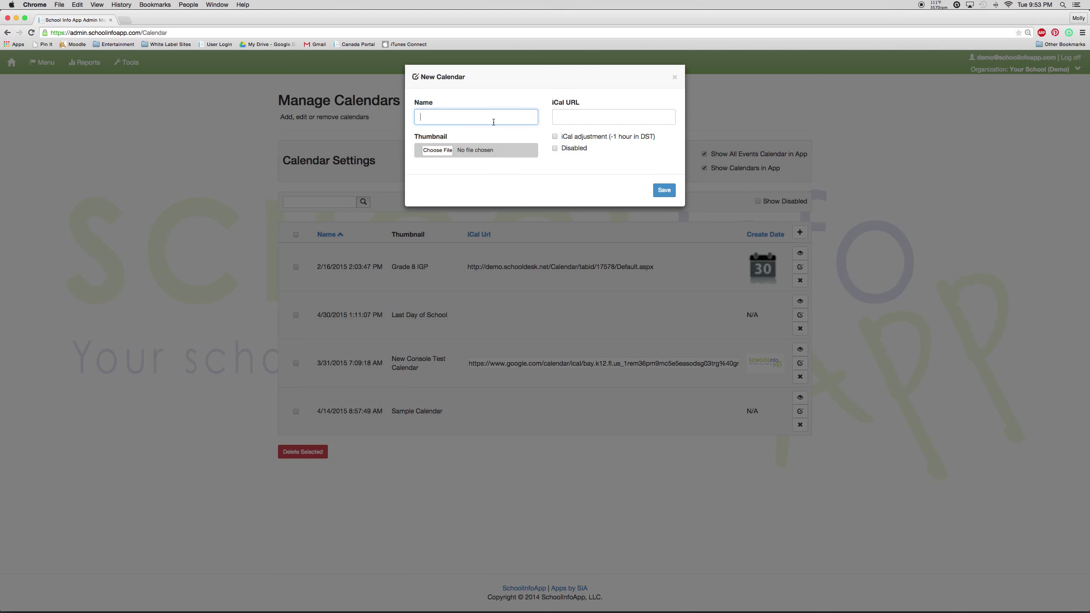
pyautogui.write('Test')
pyautogui.click(627, 123)
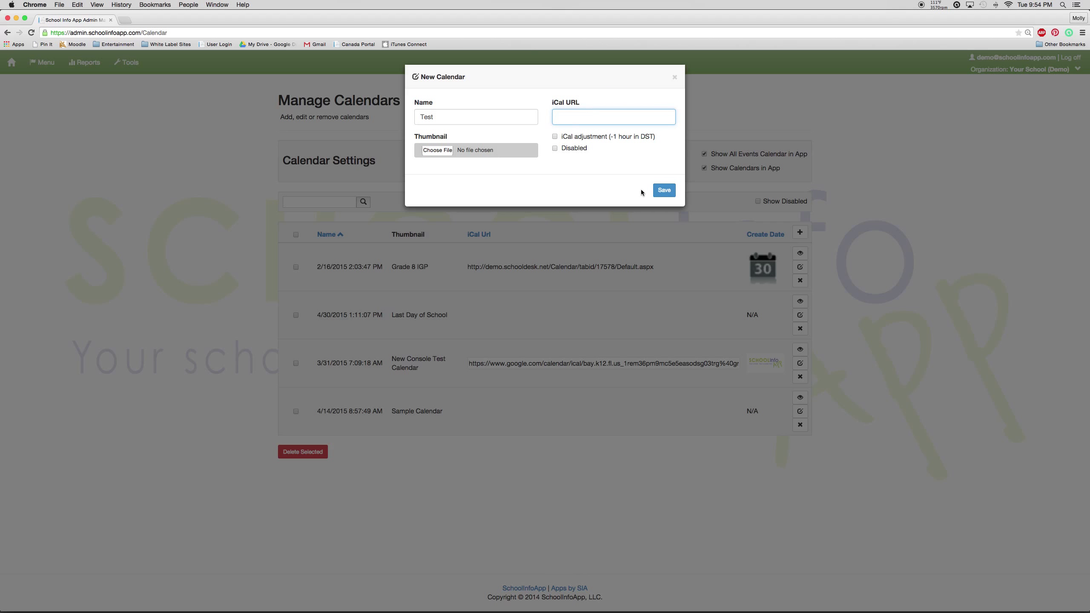
pyautogui.click(658, 191)
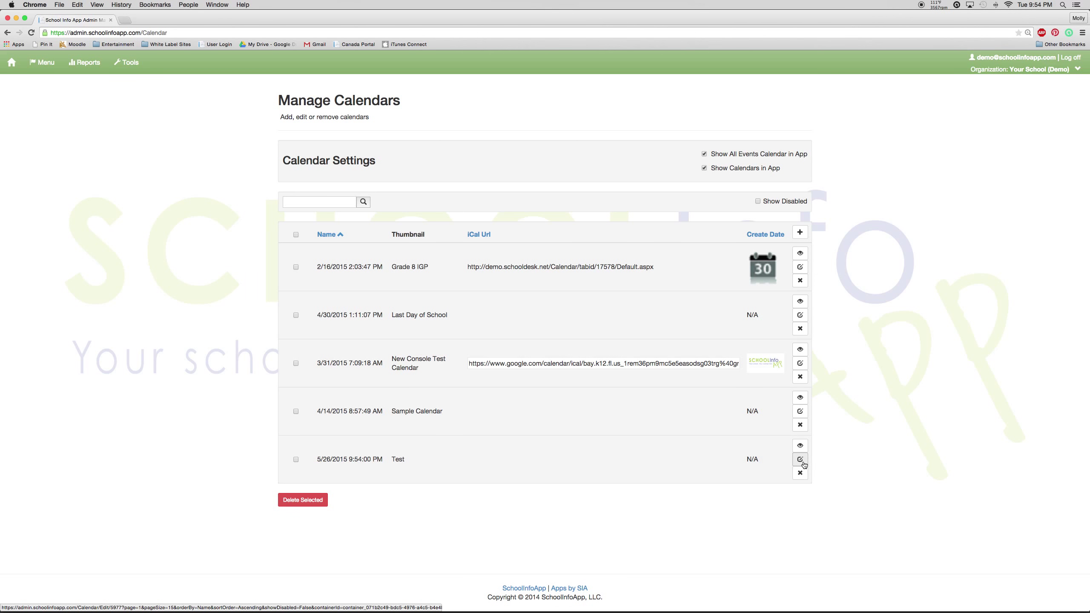
# Rename the Test calendar to 'Test 1' and save it.
pyautogui.click(799, 459)
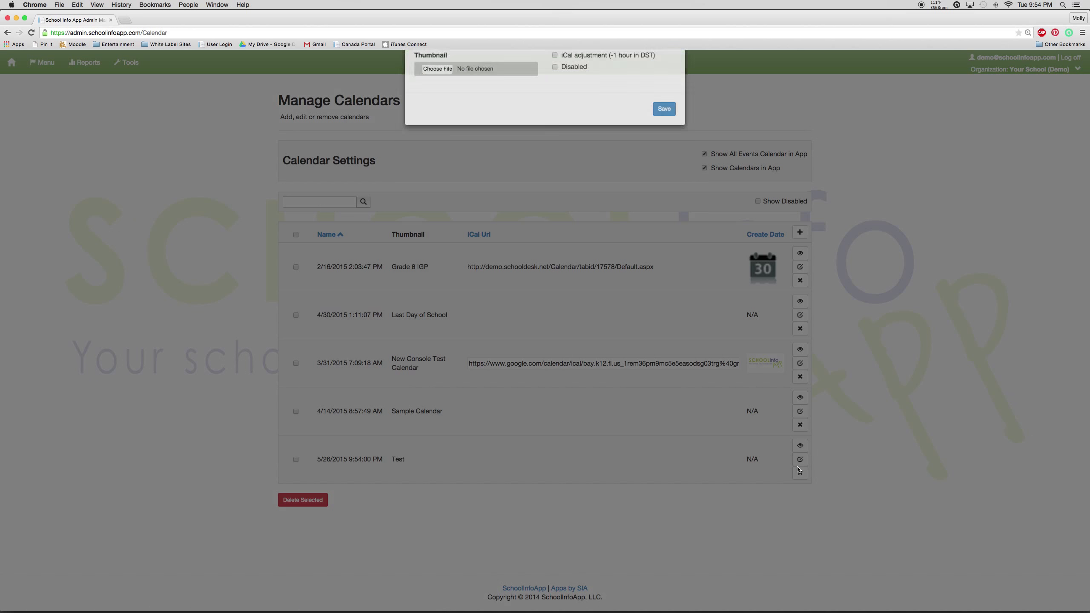
pyautogui.click(473, 117)
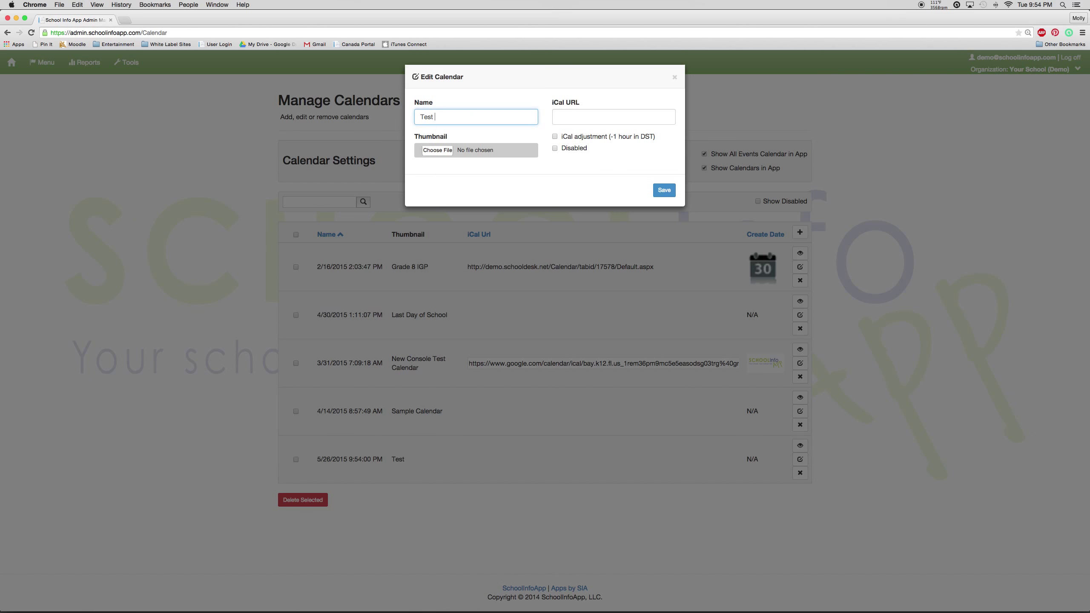
pyautogui.write('1')
pyautogui.scroll(-2, 560, 155)
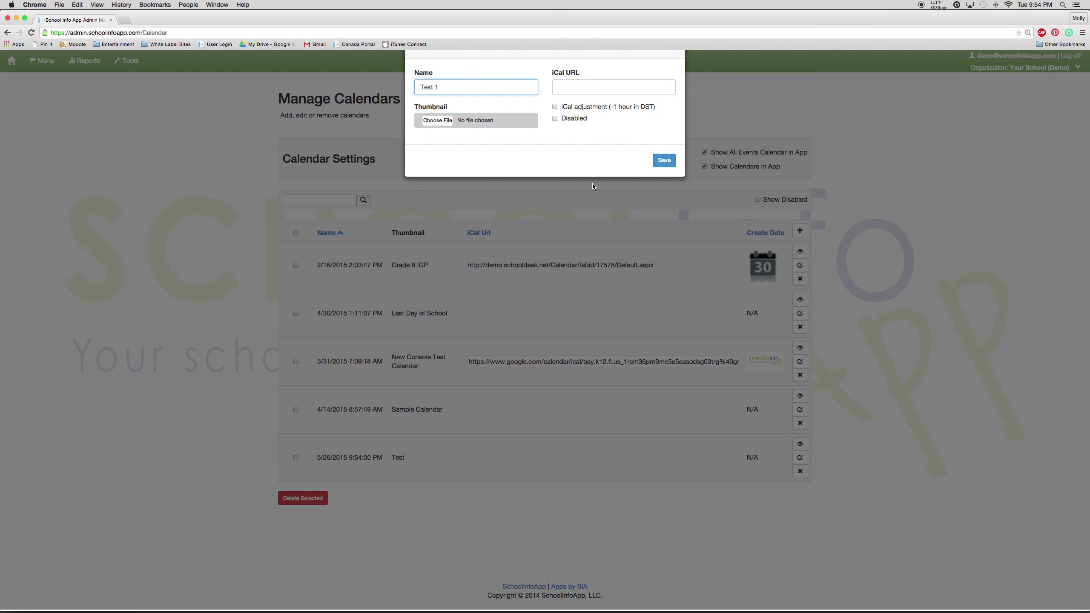
pyautogui.scroll(2, 591, 185)
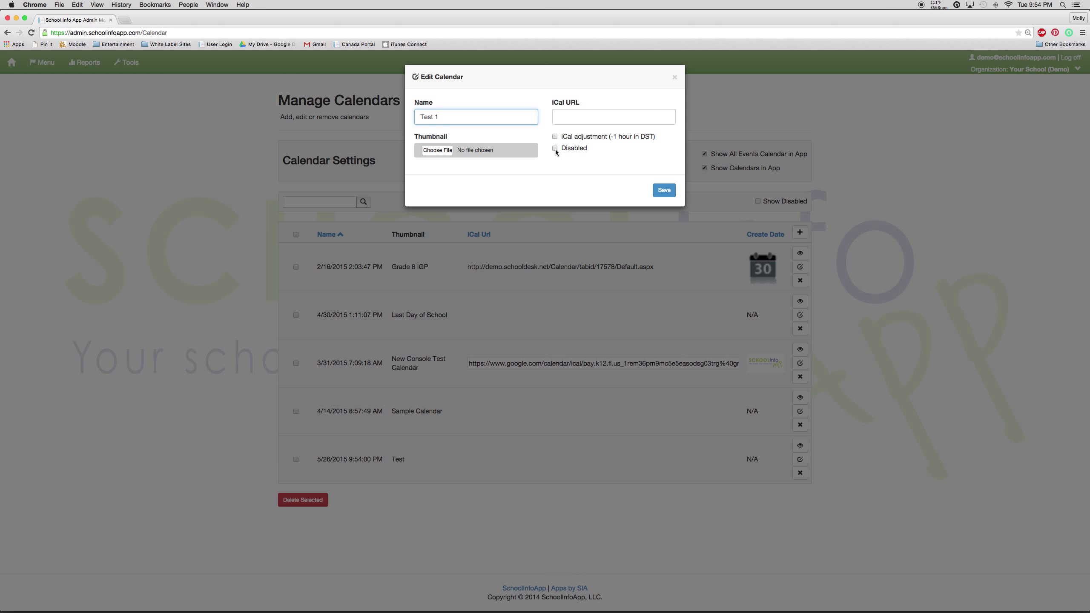
pyautogui.click(658, 190)
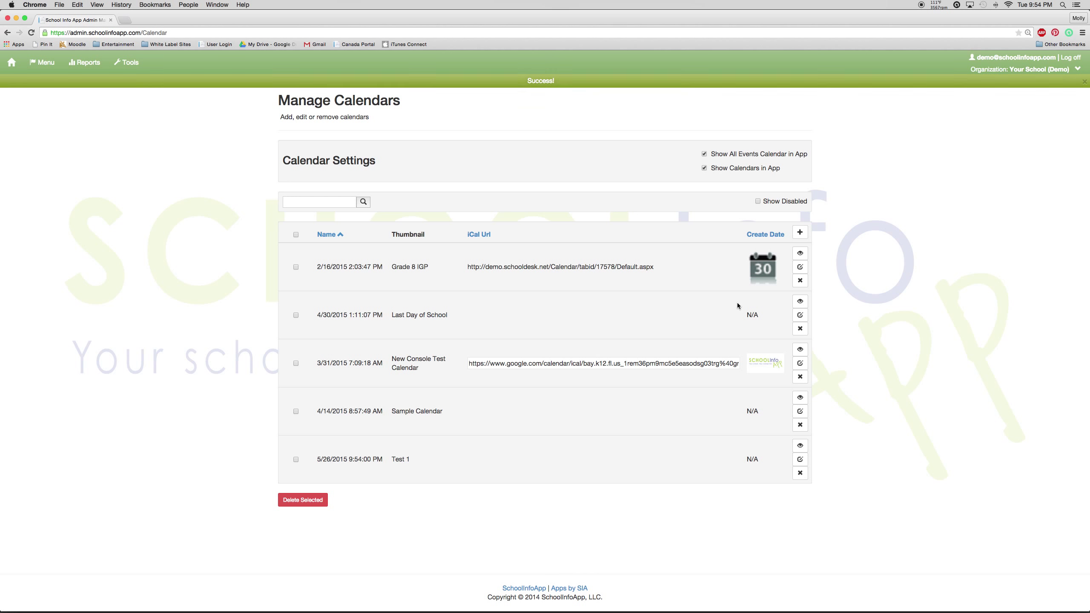
# Delete the Test 1 calendar, confirming the deletion with OK.
pyautogui.click(800, 473)
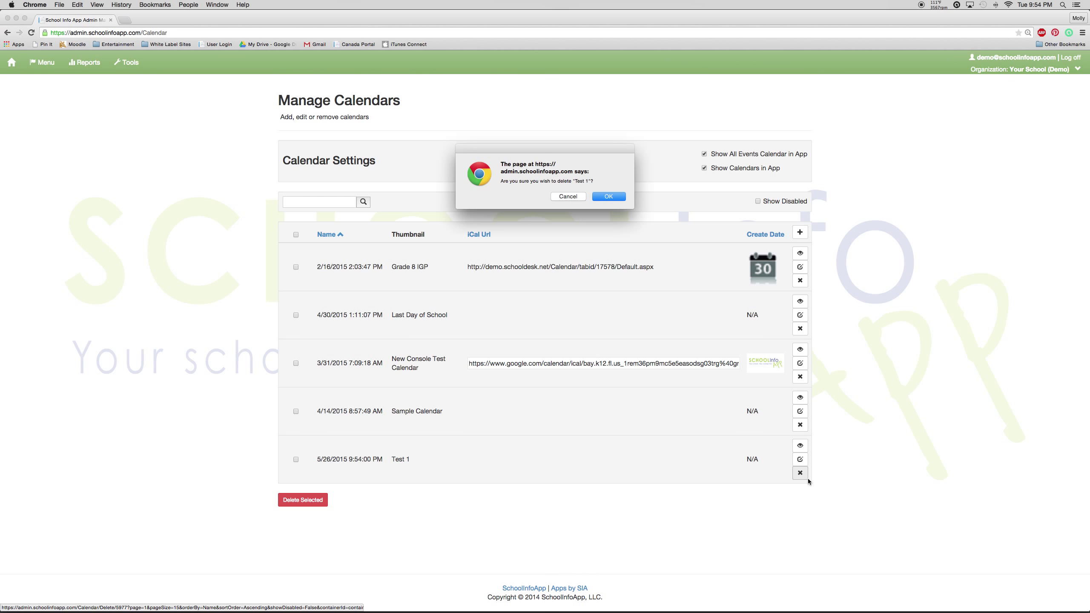
pyautogui.click(603, 196)
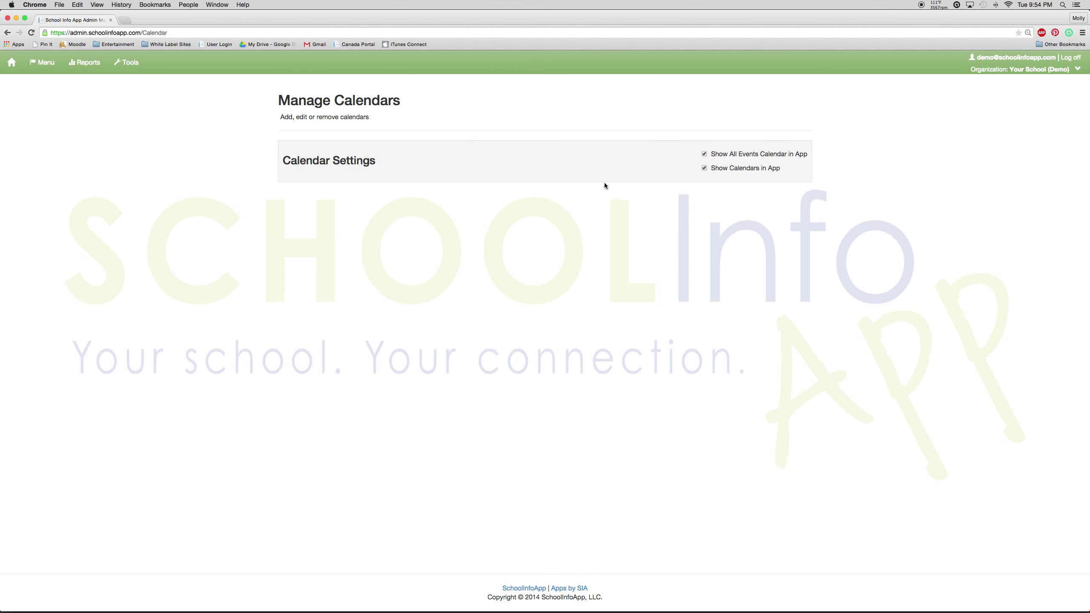
pyautogui.click(43, 62)
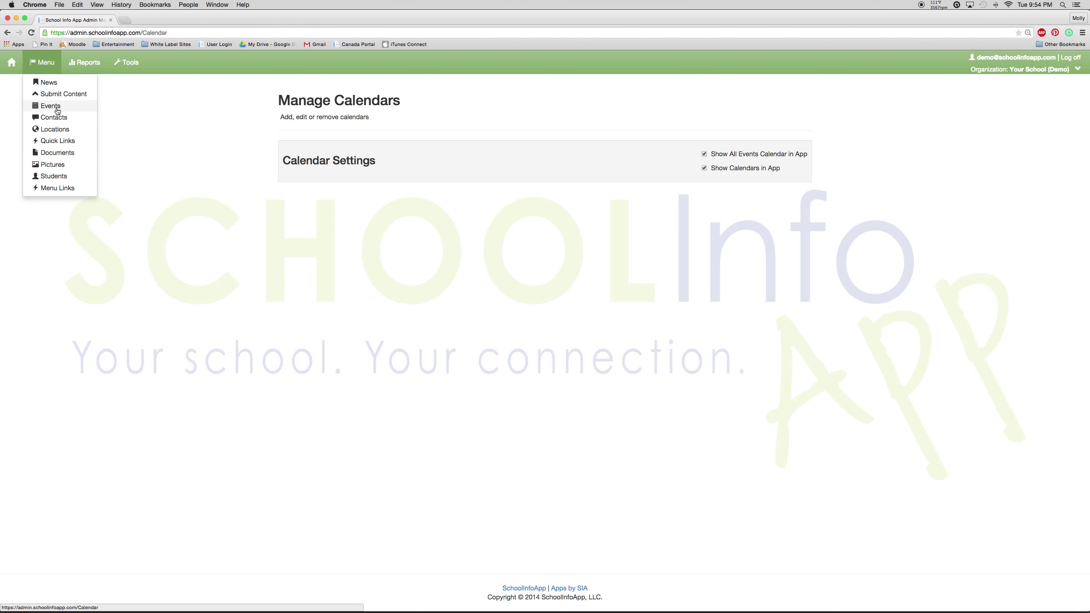
# Run the iCal engine on New Console Test Calendar, then open Sample Calendar's events.
pyautogui.click(56, 110)
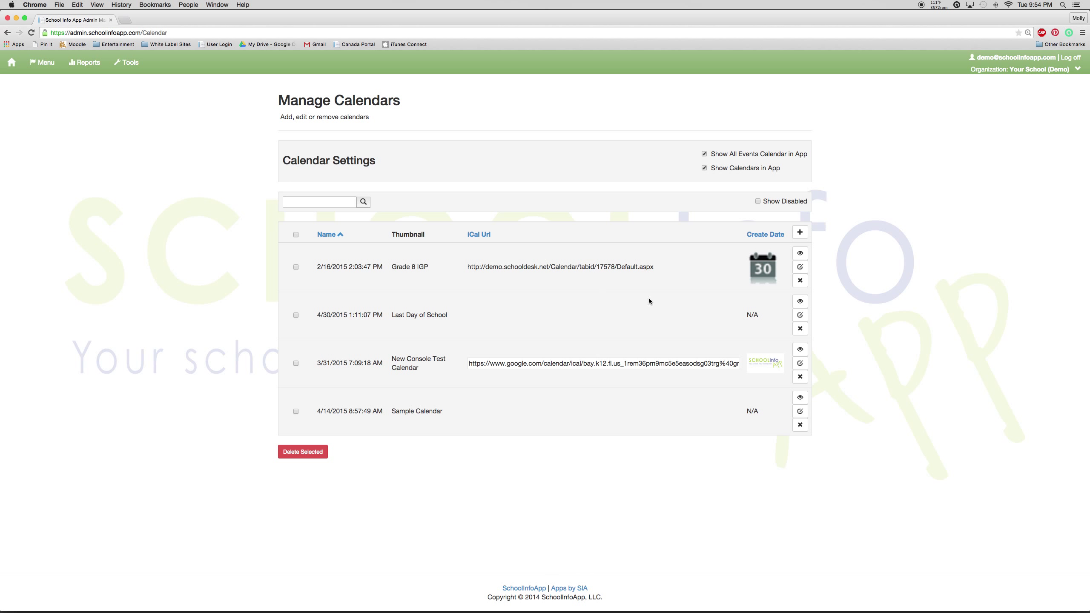
pyautogui.click(800, 349)
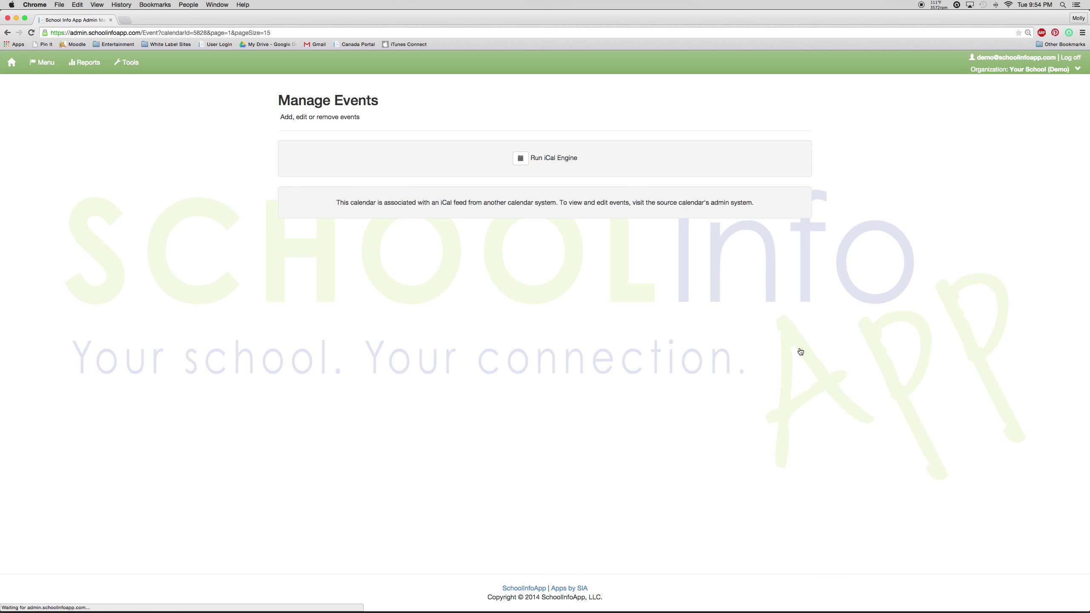
pyautogui.click(526, 160)
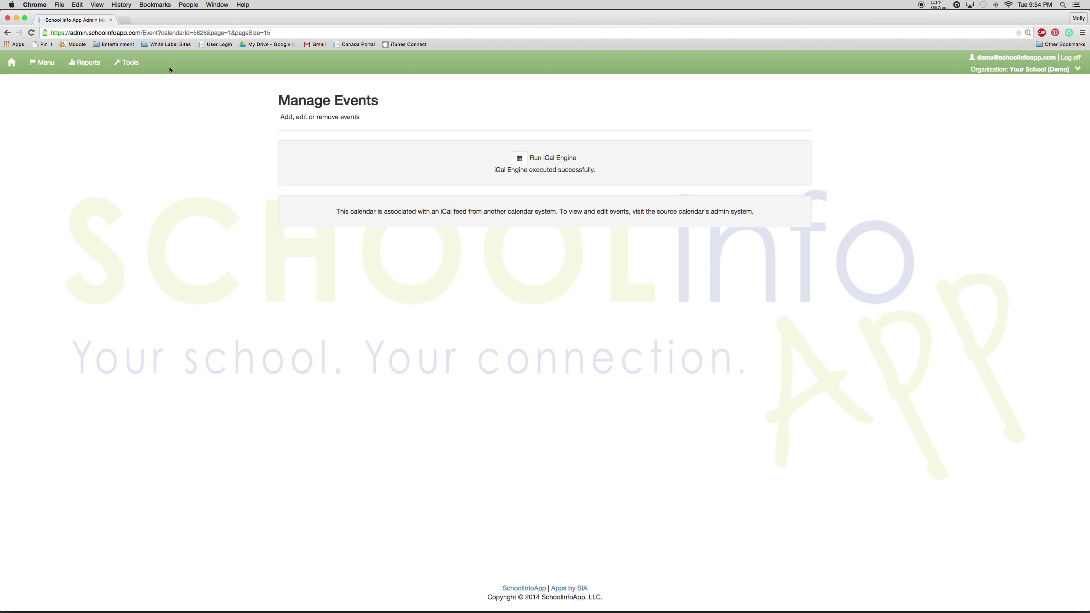
pyautogui.click(8, 34)
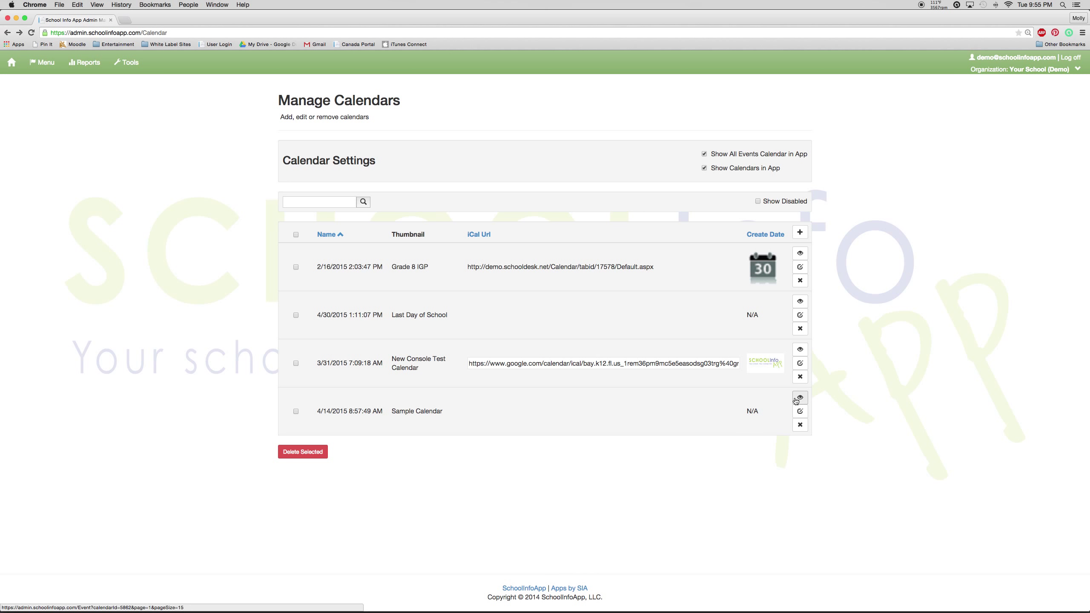
pyautogui.click(798, 398)
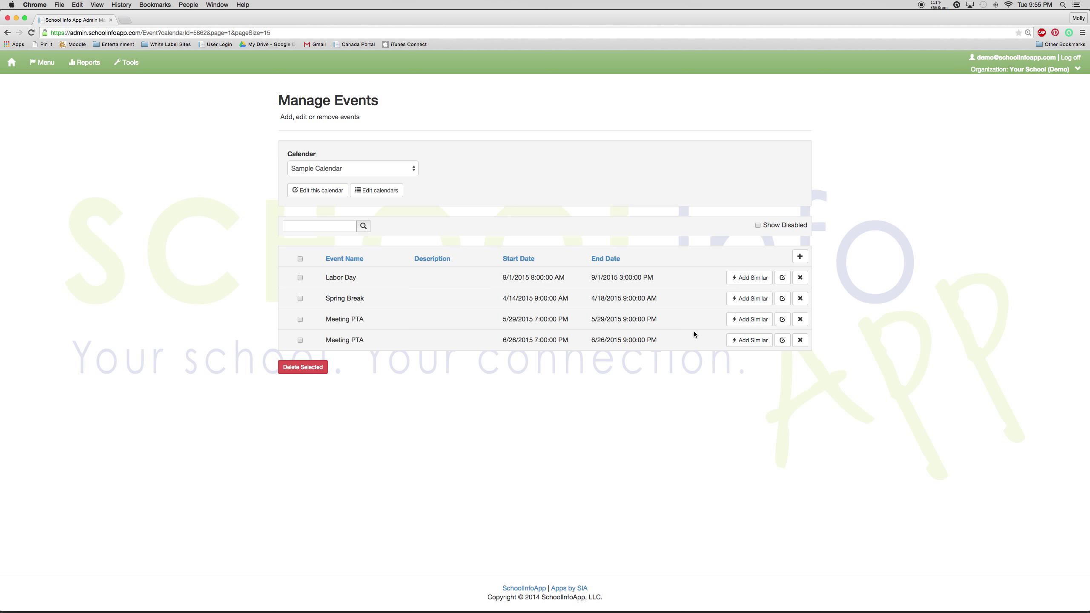
# Start a new Sample Calendar event named 'Football @ DLS'.
pyautogui.click(799, 257)
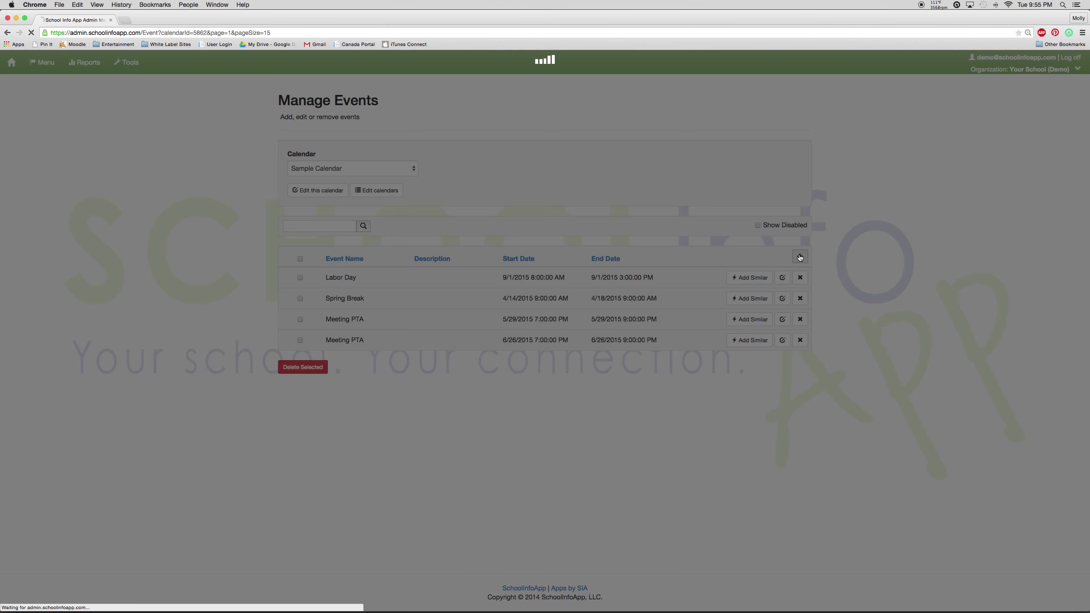
pyautogui.click(438, 120)
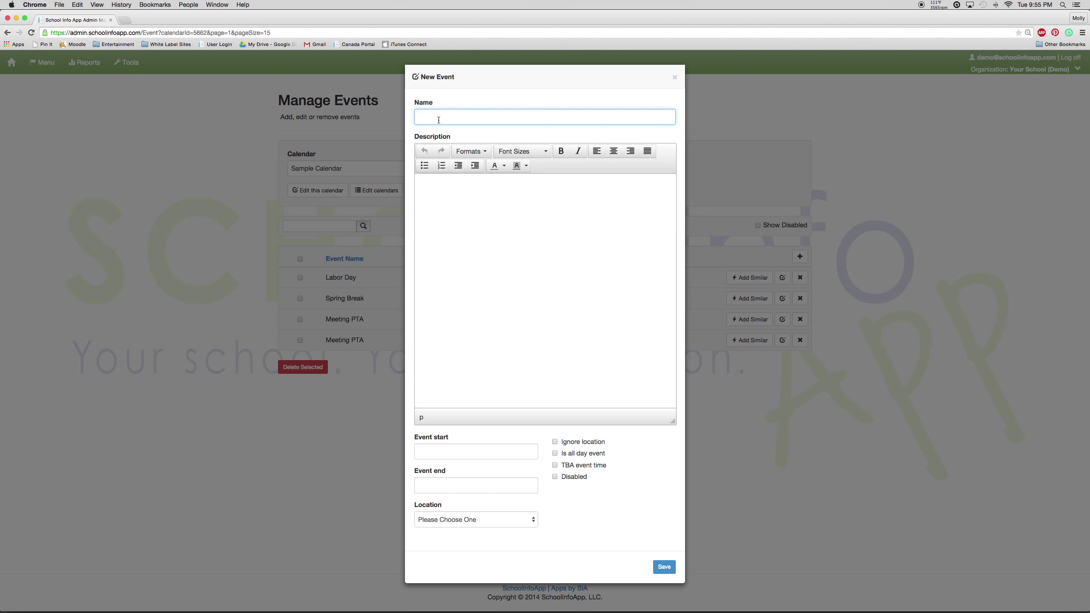
pyautogui.write('f')
pyautogui.press('BackSpace')
pyautogui.write('Football @ DLS')
pyautogui.click(505, 196)
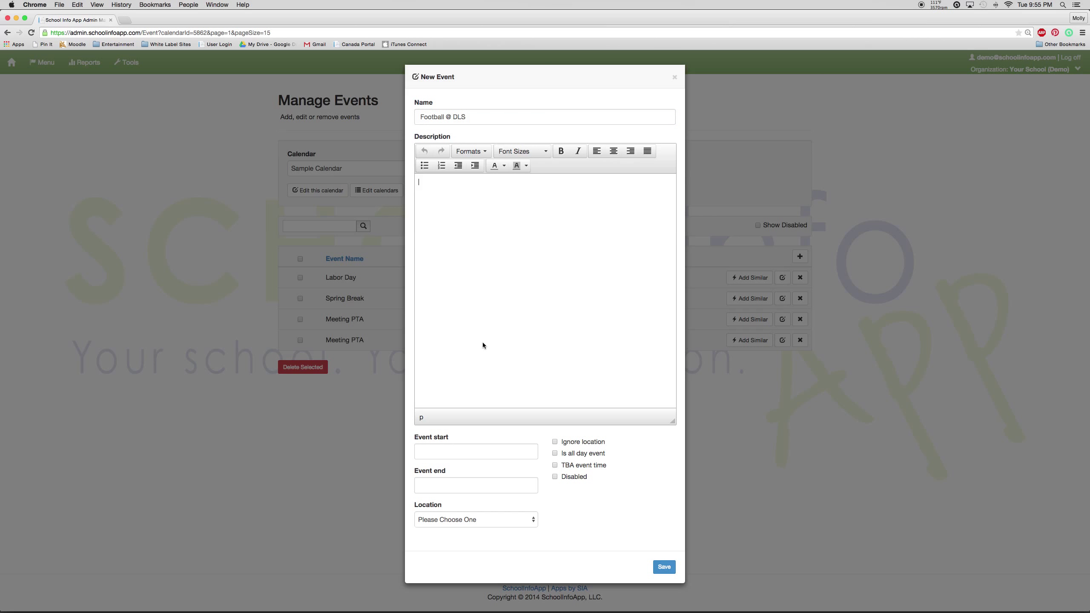
# Set the event start to 06/05/2015 10:00 AM.
pyautogui.click(496, 455)
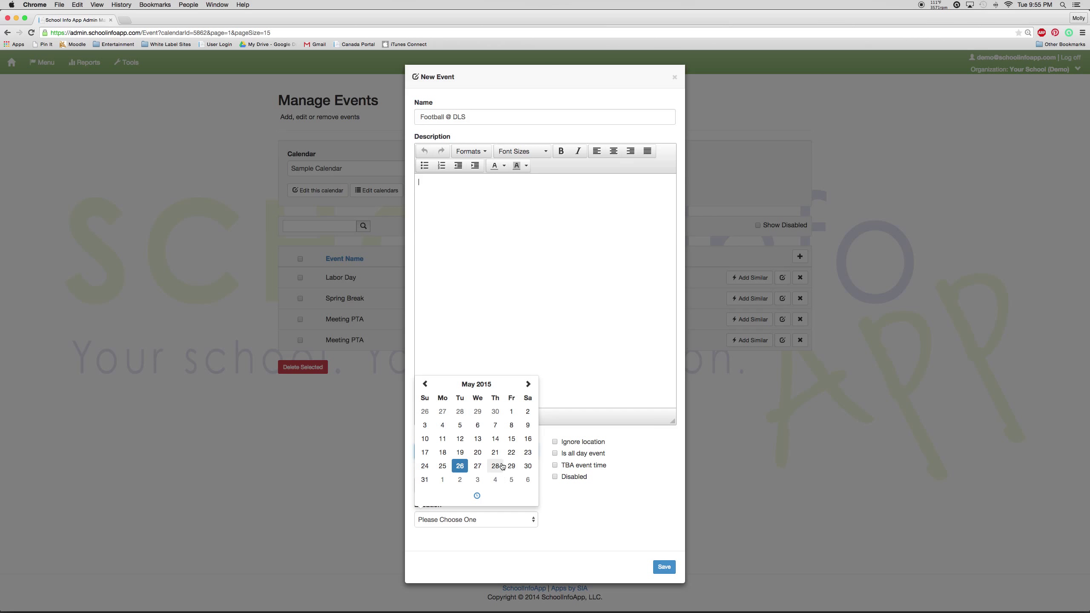
pyautogui.click(513, 467)
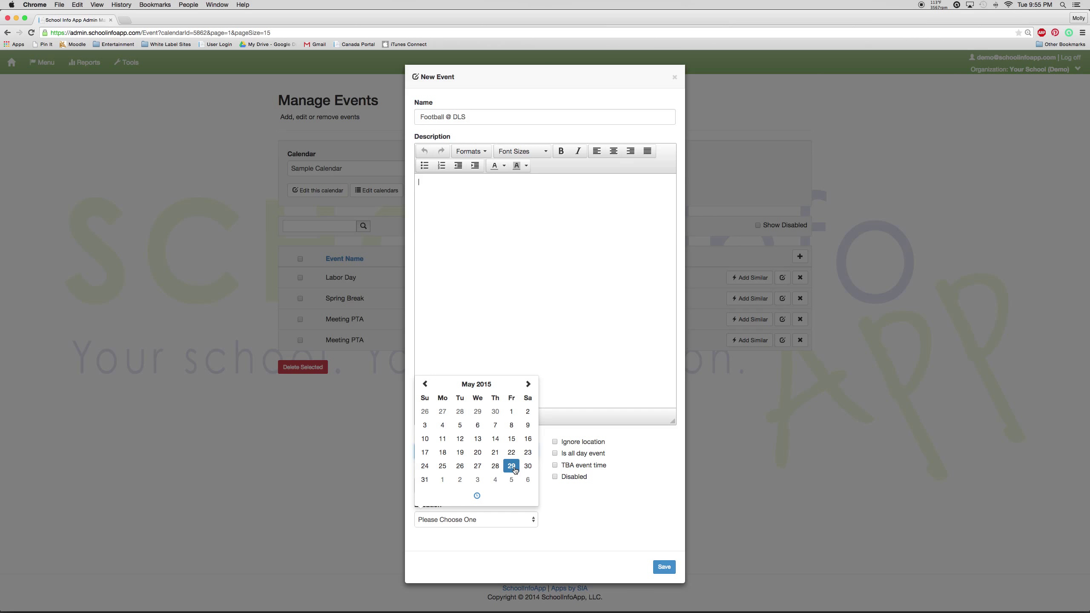
pyautogui.click(514, 480)
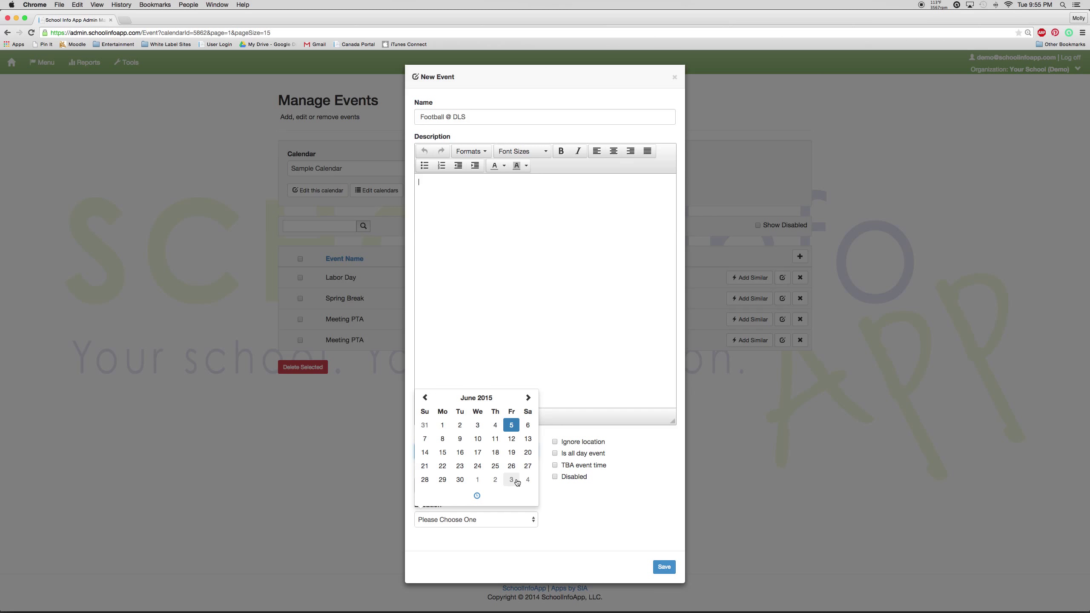
pyautogui.click(477, 495)
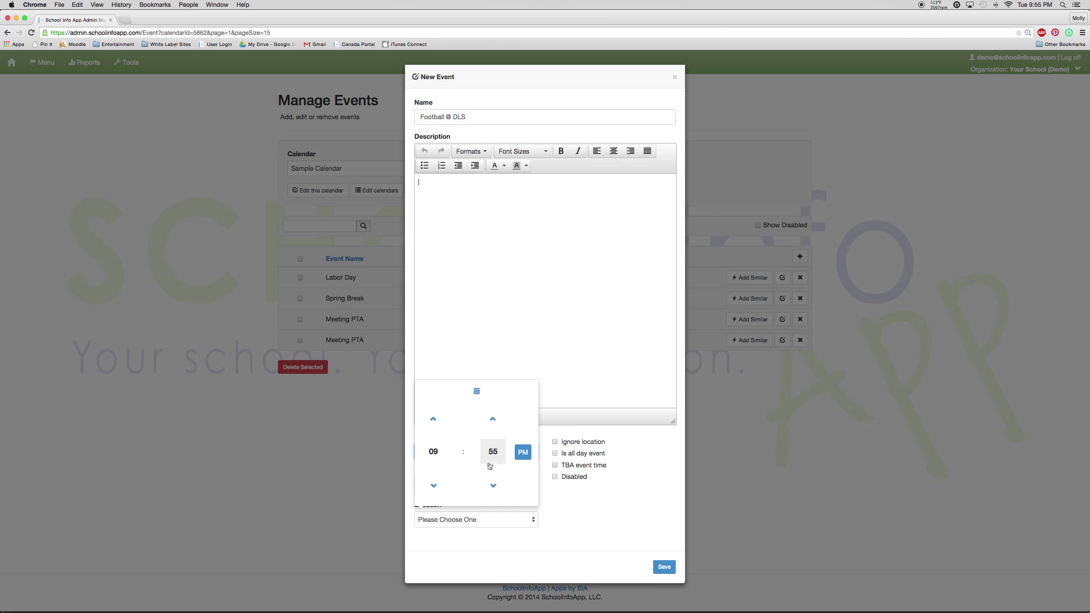
pyautogui.click(442, 453)
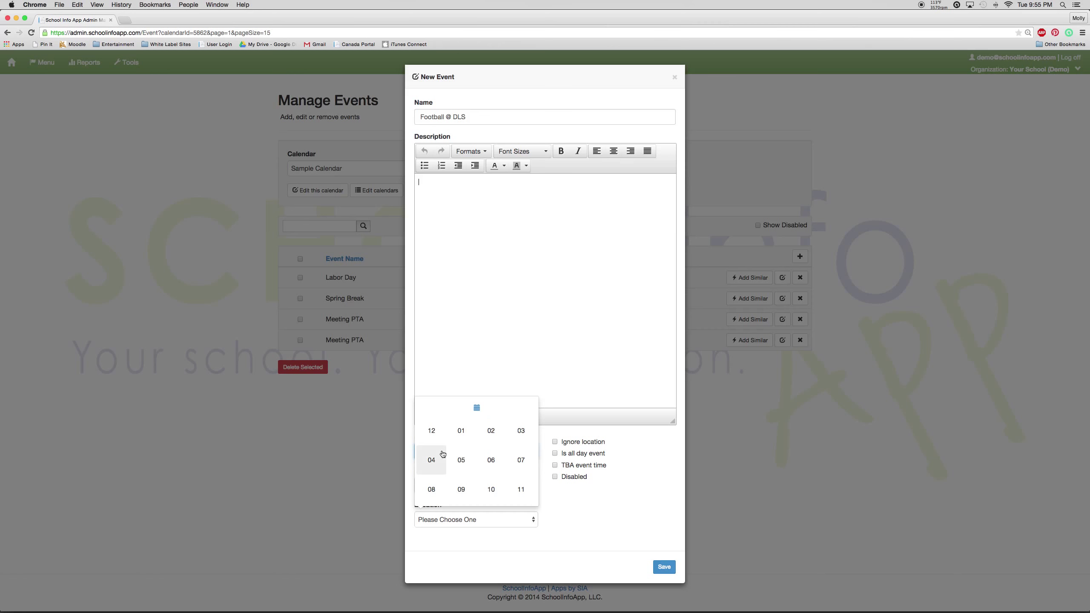
pyautogui.click(490, 491)
pyautogui.click(492, 452)
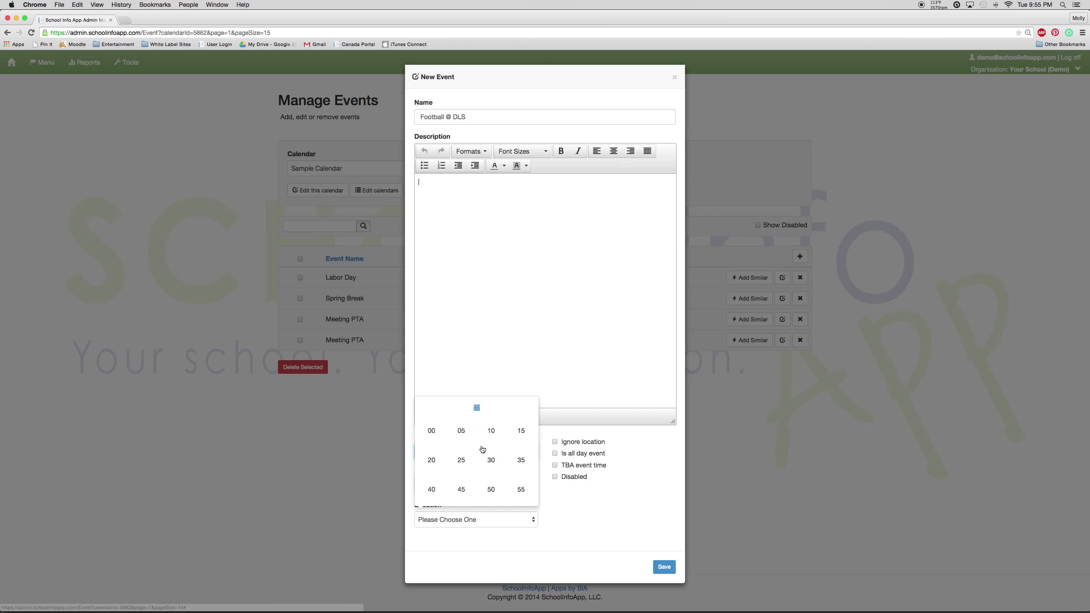
pyautogui.click(421, 438)
pyautogui.click(523, 452)
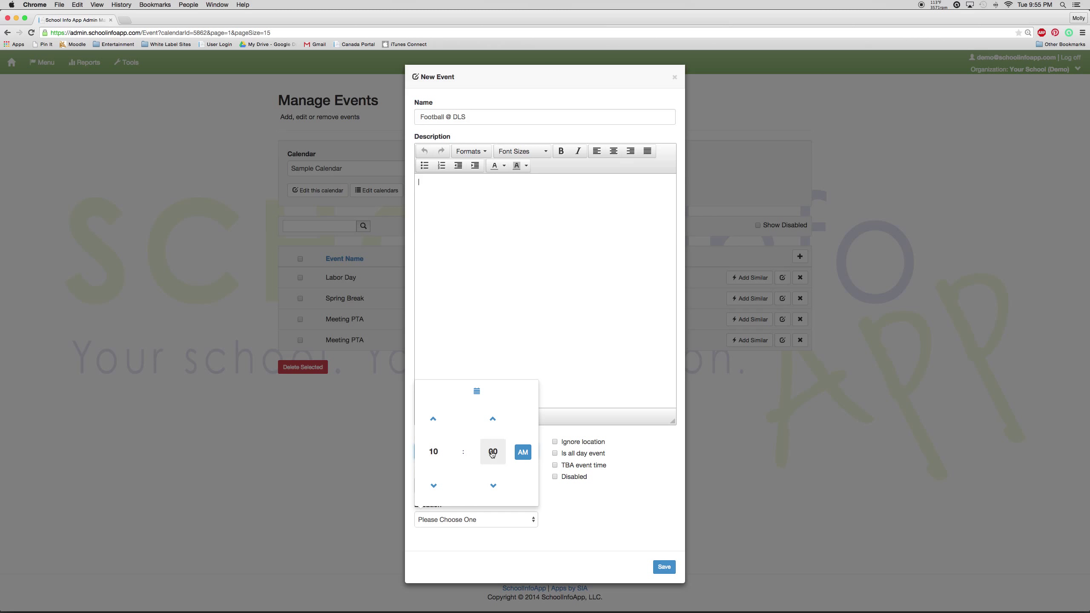
pyautogui.click(474, 490)
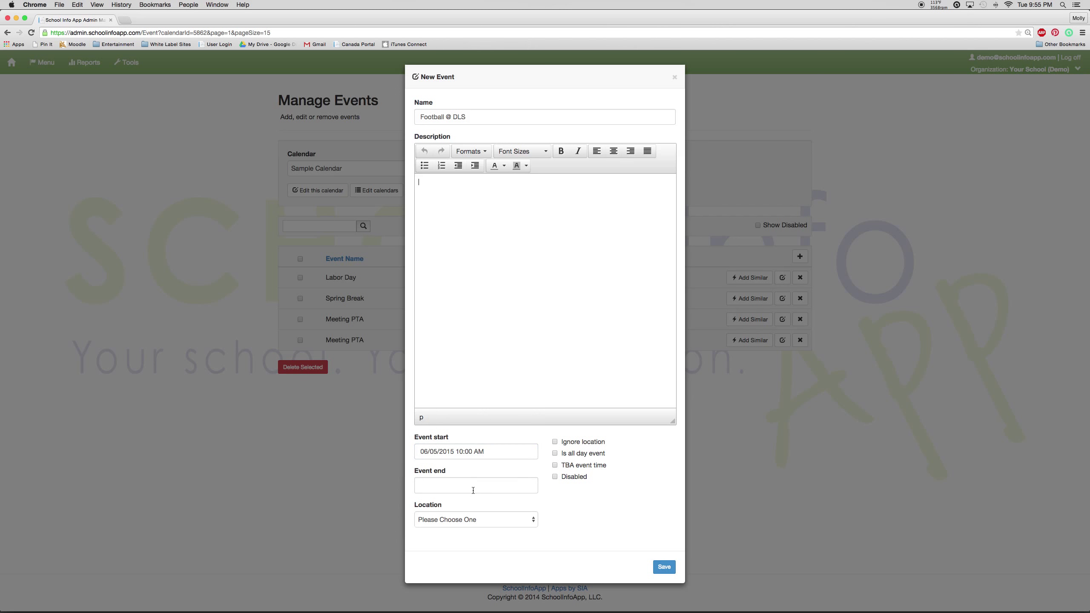
# Set the event end to 06/06/2015 12:05 PM.
pyautogui.click(473, 491)
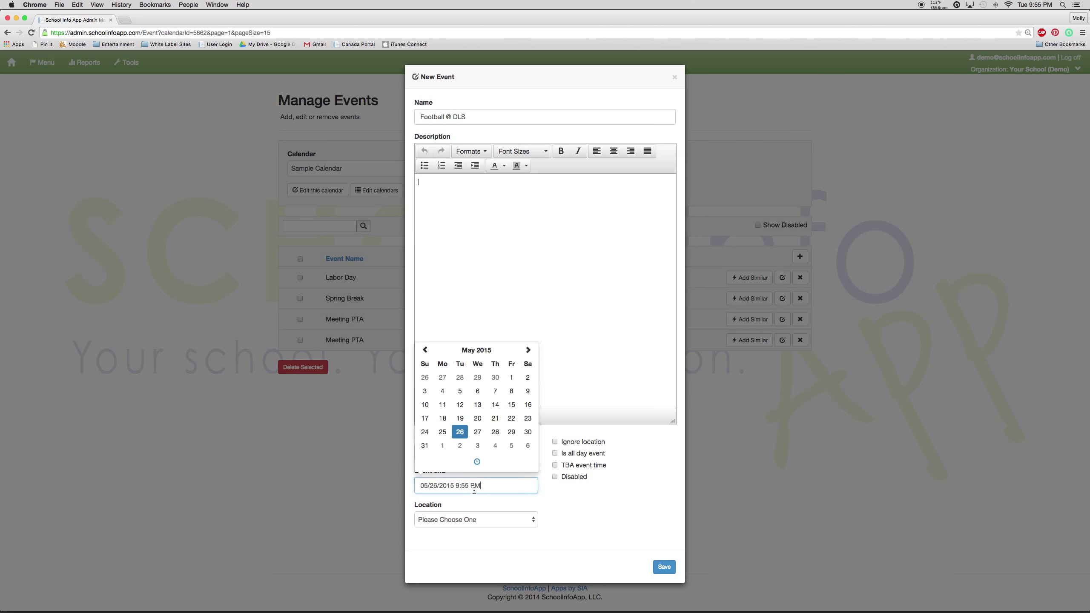
pyautogui.click(528, 444)
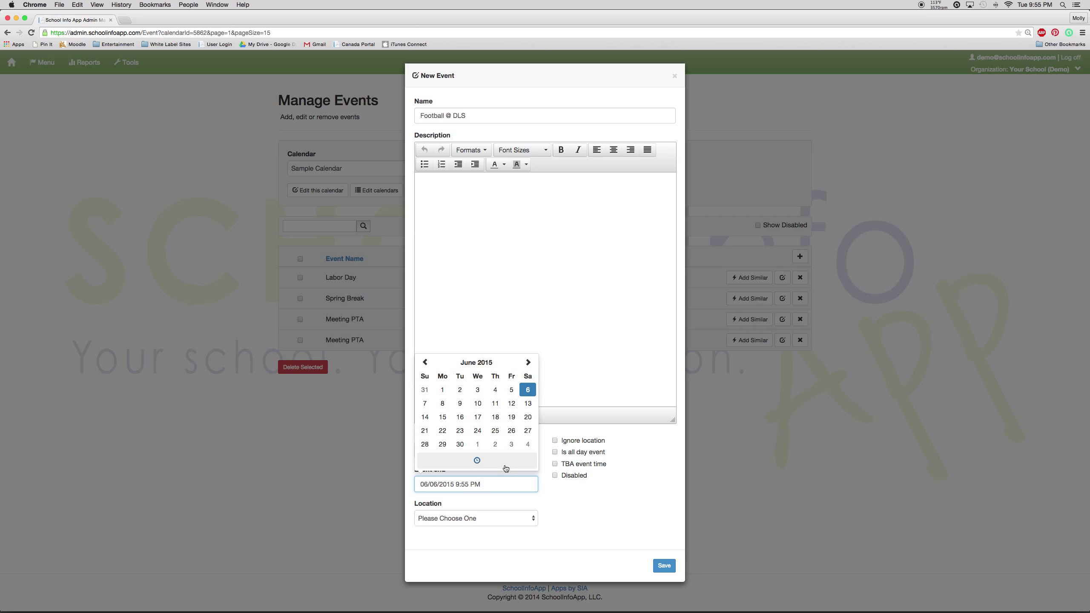
pyautogui.click(476, 460)
pyautogui.click(433, 417)
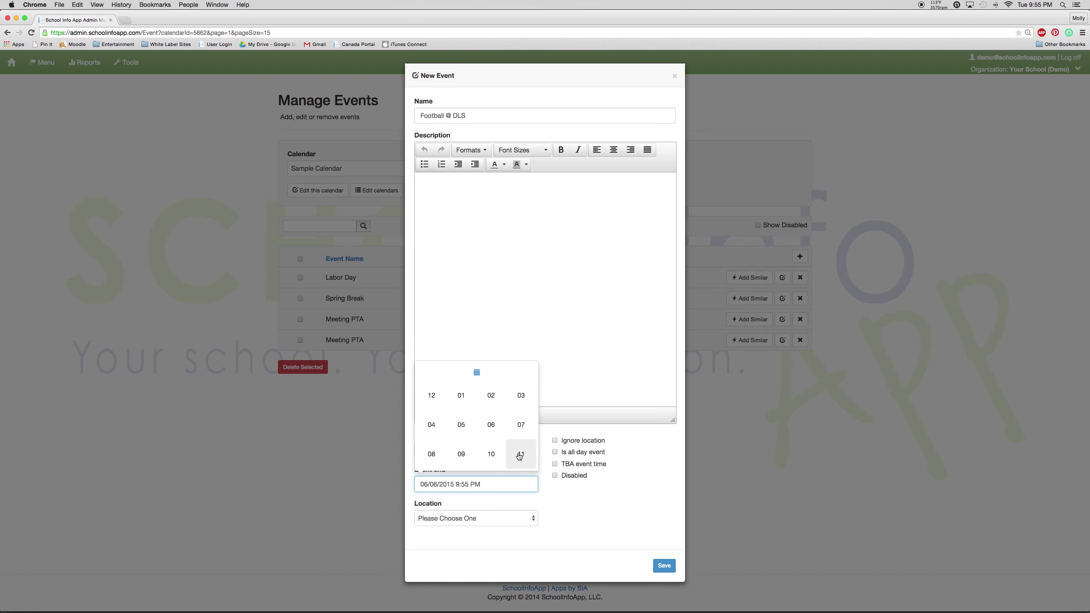
pyautogui.click(432, 395)
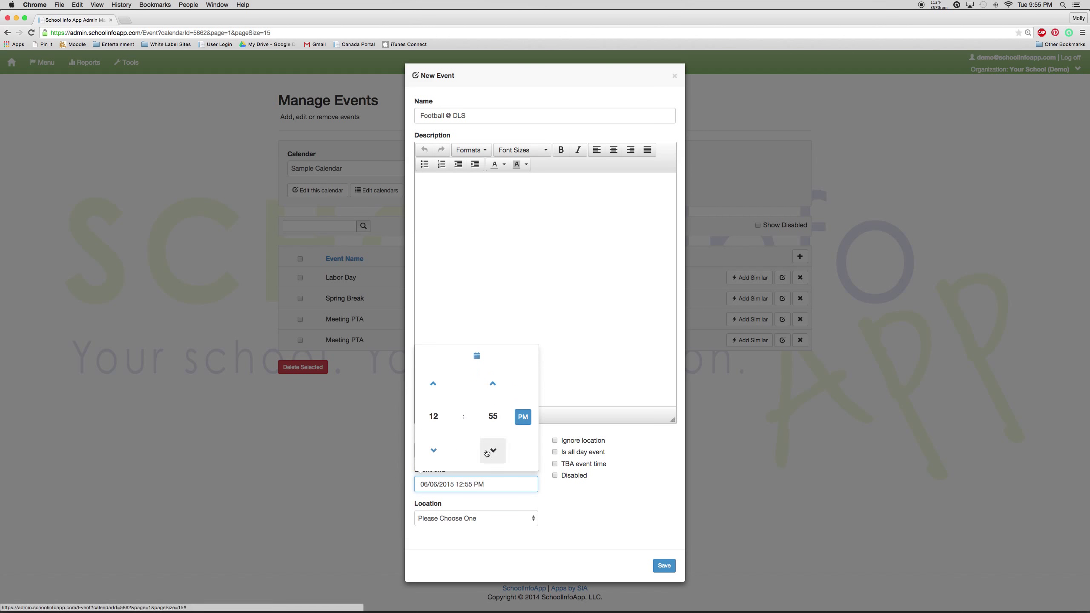
pyautogui.click(493, 416)
pyautogui.click(461, 394)
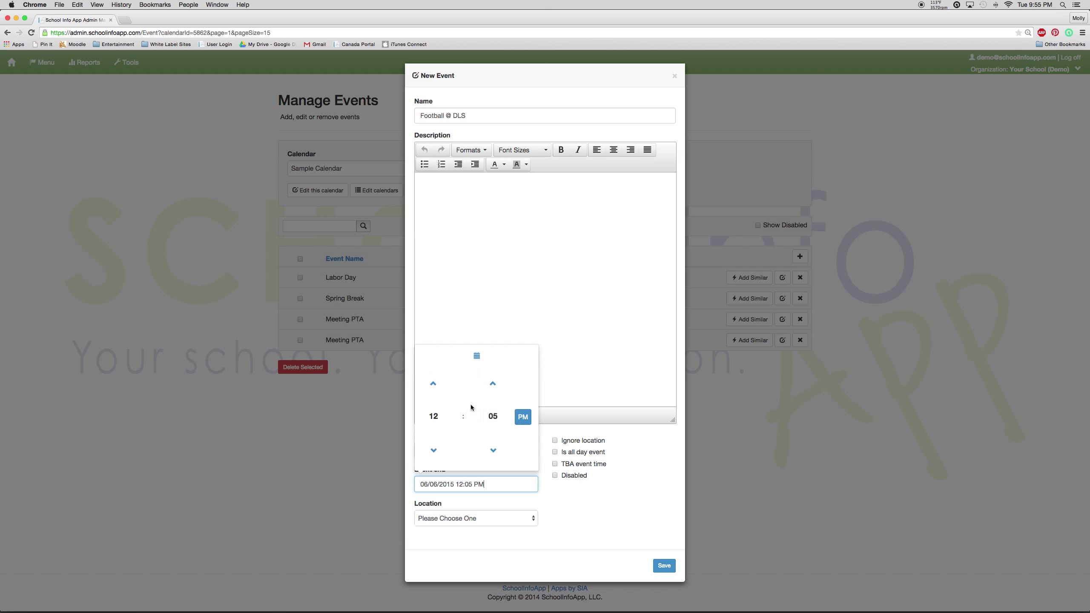
pyautogui.click(548, 492)
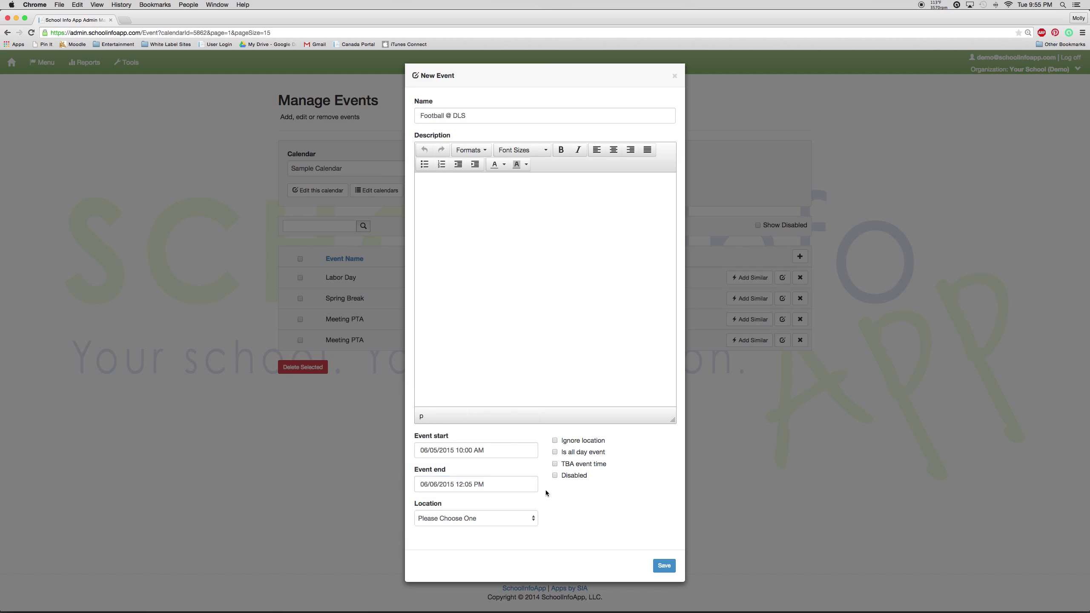
pyautogui.click(499, 519)
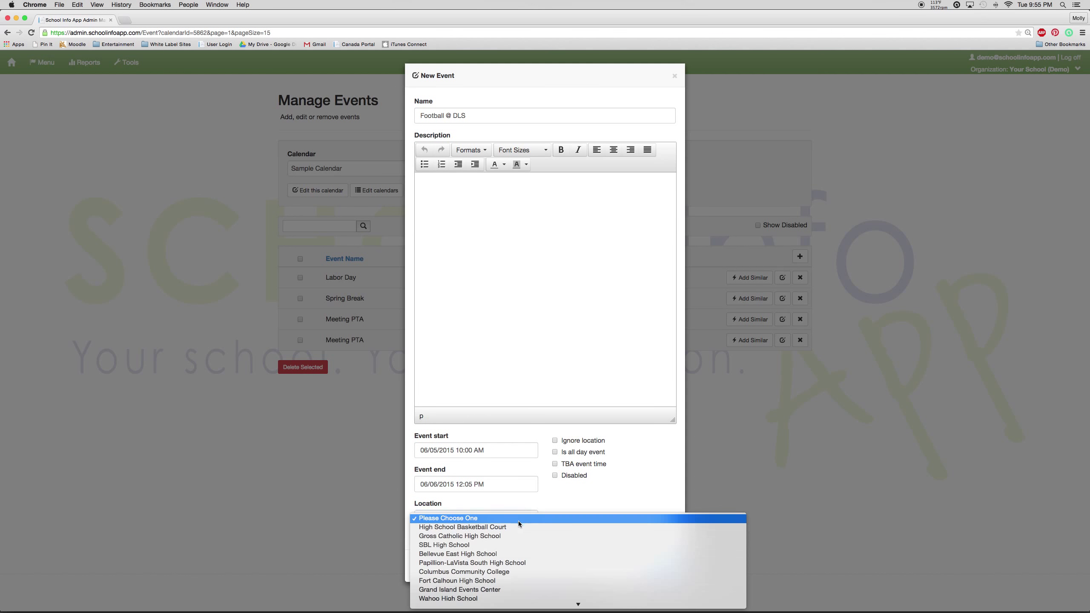
# Set the location to High School Basketball Court and save the Football @ DLS event.
pyautogui.click(486, 527)
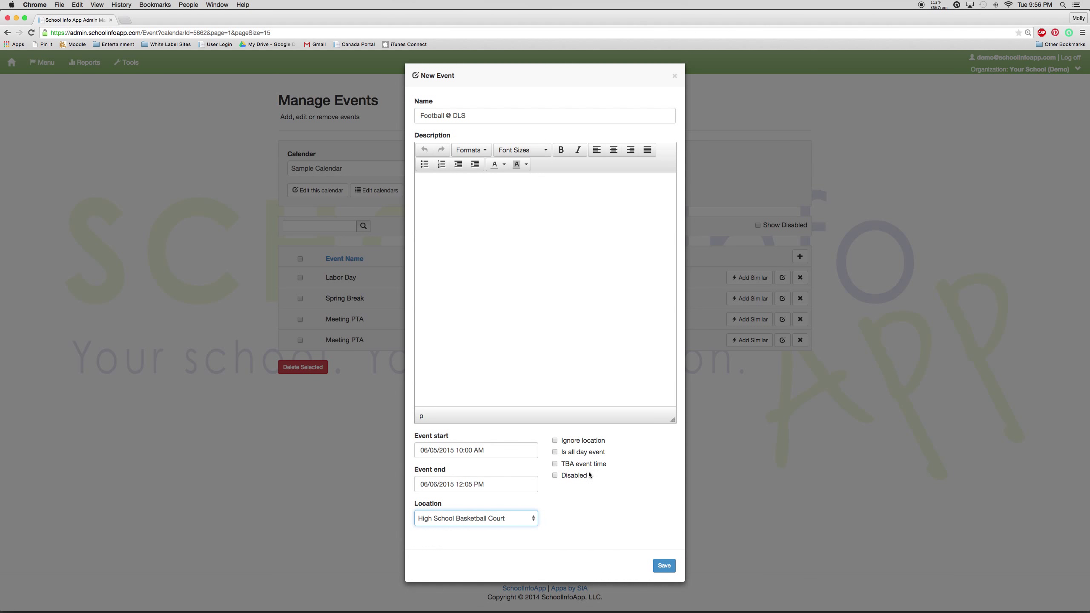
pyautogui.click(554, 442)
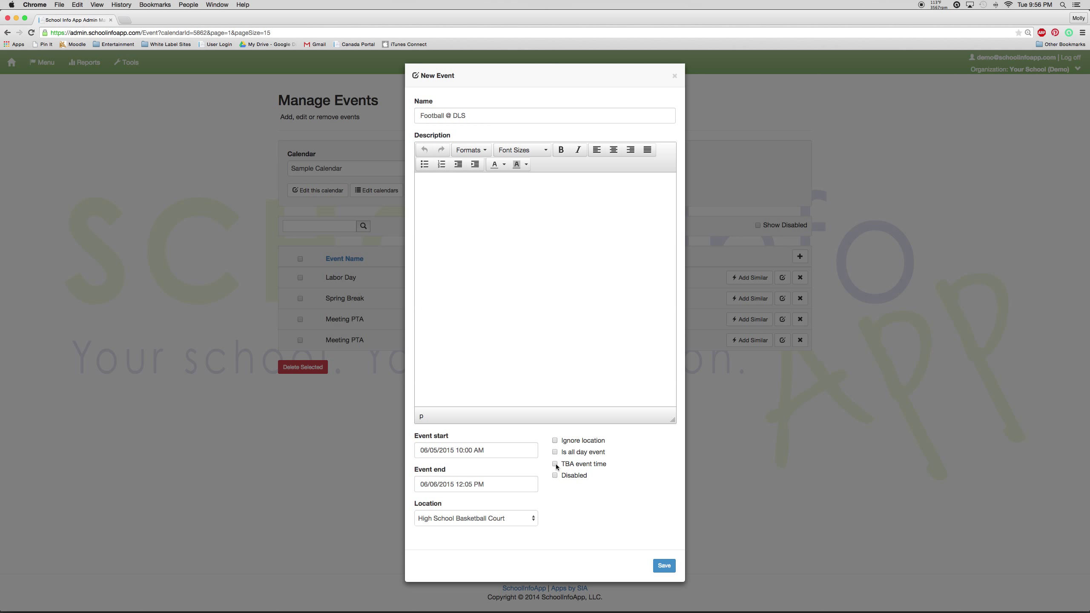
pyautogui.hscroll(-3, 630, 491)
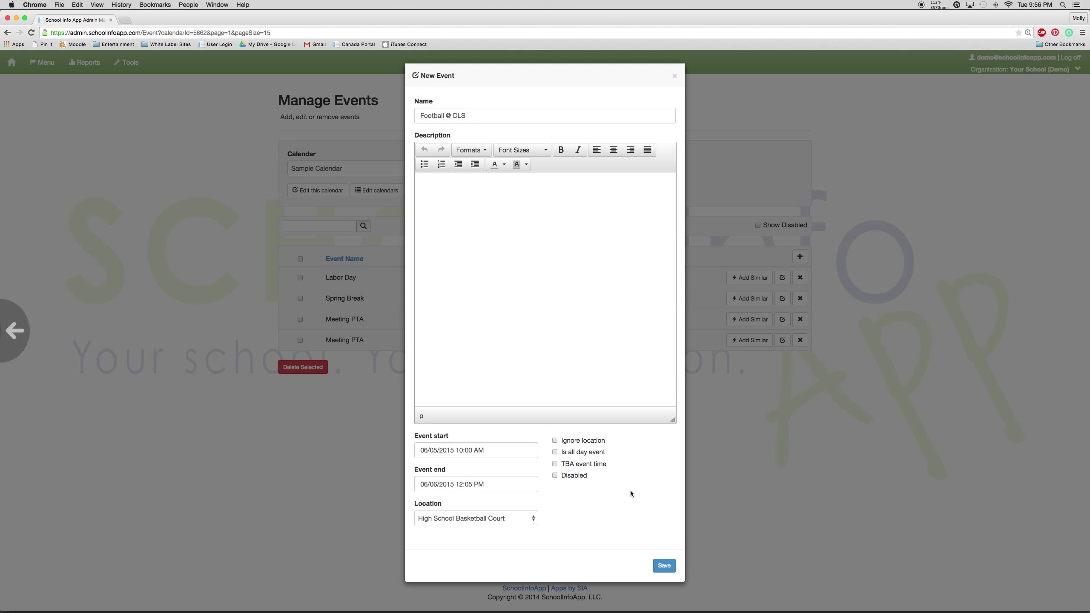
pyautogui.scroll(-2, 633, 554)
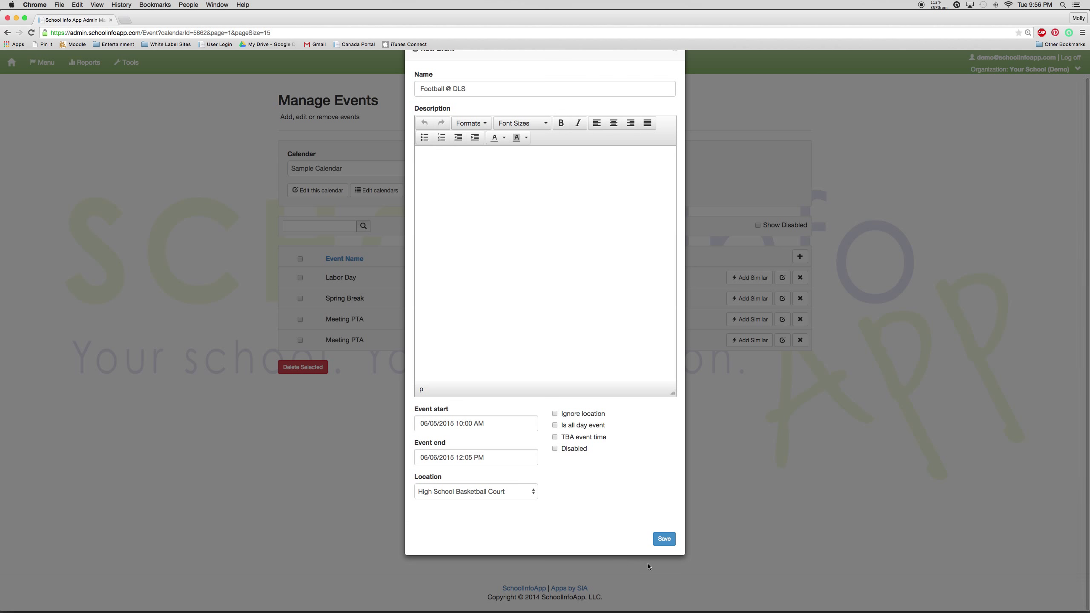
pyautogui.click(661, 545)
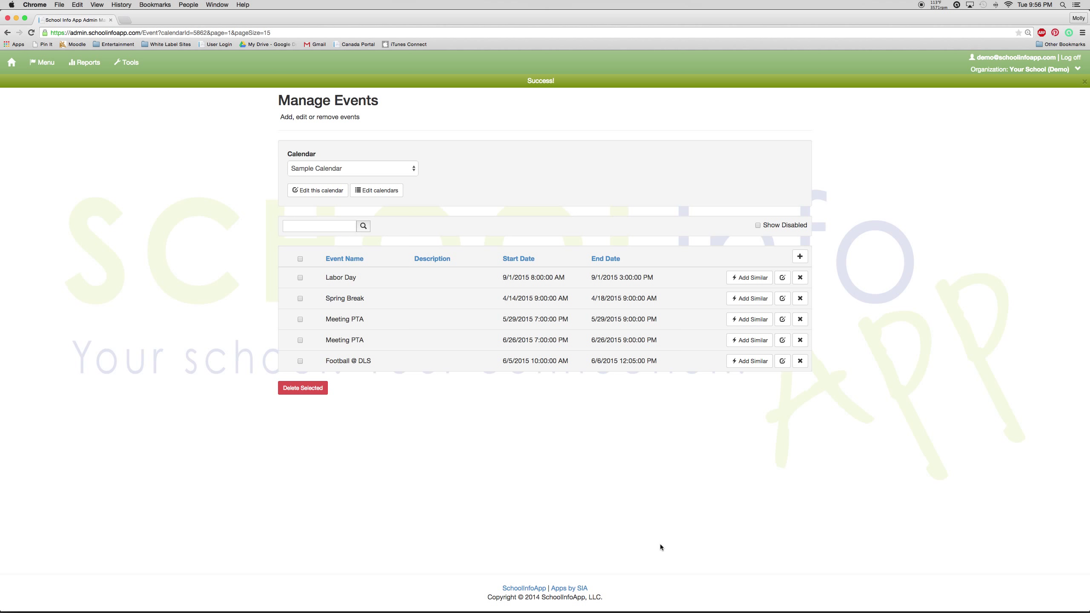
# Copy the Football @ DLS event and rename the copy 'Volleyball @ DLS'.
pyautogui.click(754, 367)
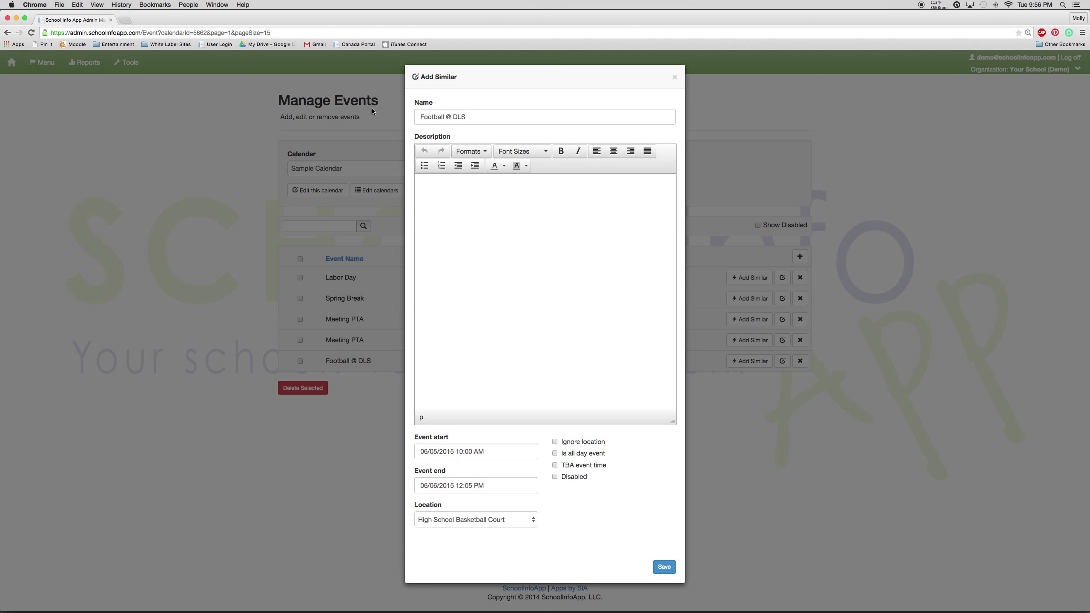
pyautogui.moveTo(446, 117); pyautogui.dragTo(401, 116)
pyautogui.write('Volley')
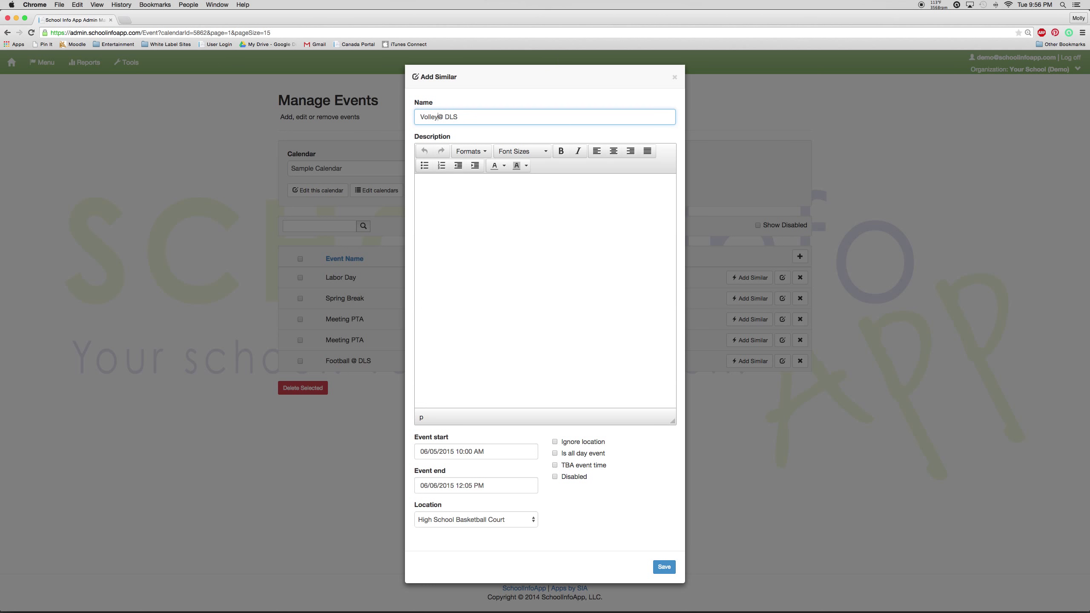
pyautogui.write('ball')
# Set the event start to June 3, 2015 at 3:00 PM.
pyautogui.click(514, 451)
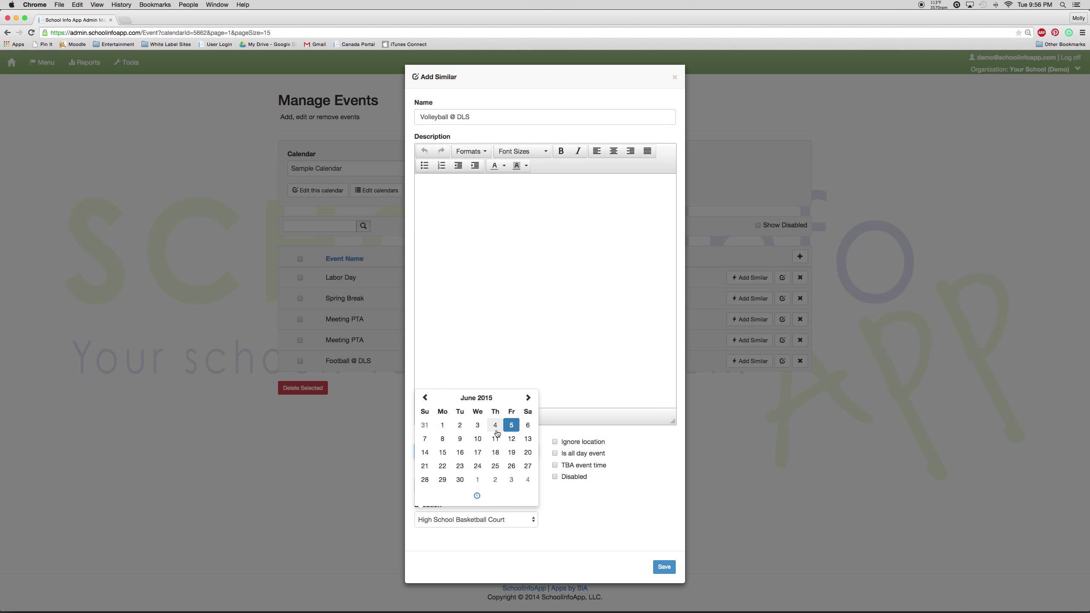
pyautogui.click(477, 425)
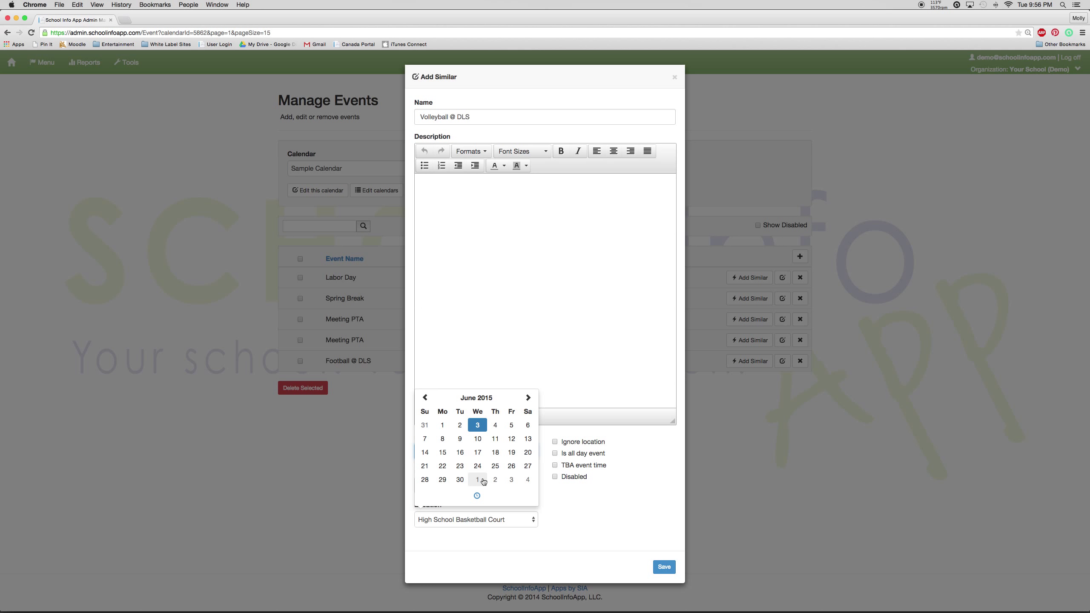
pyautogui.click(476, 496)
pyautogui.click(434, 451)
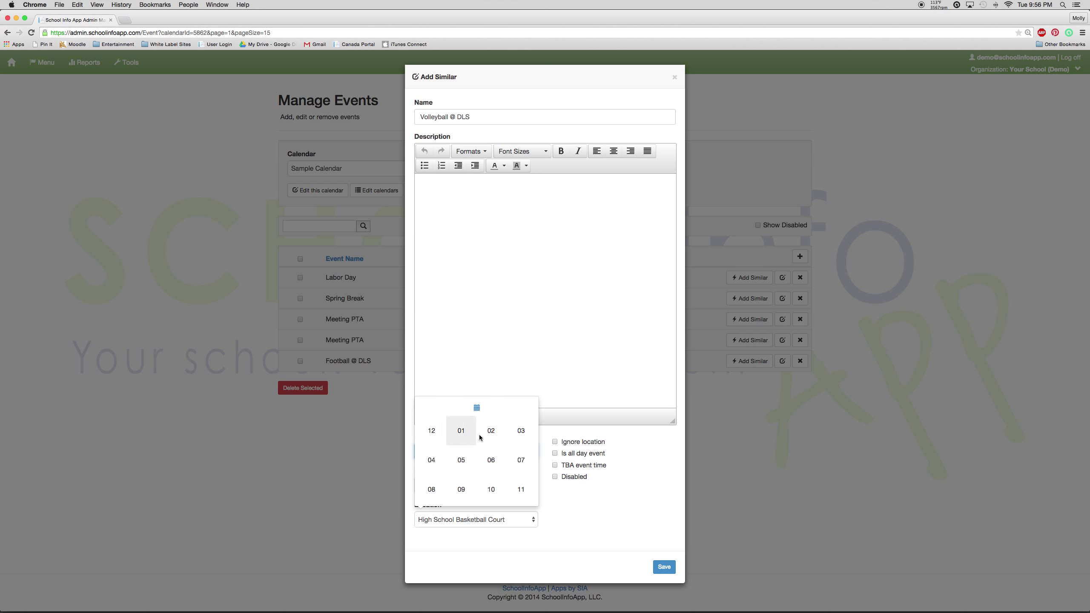
pyautogui.click(513, 432)
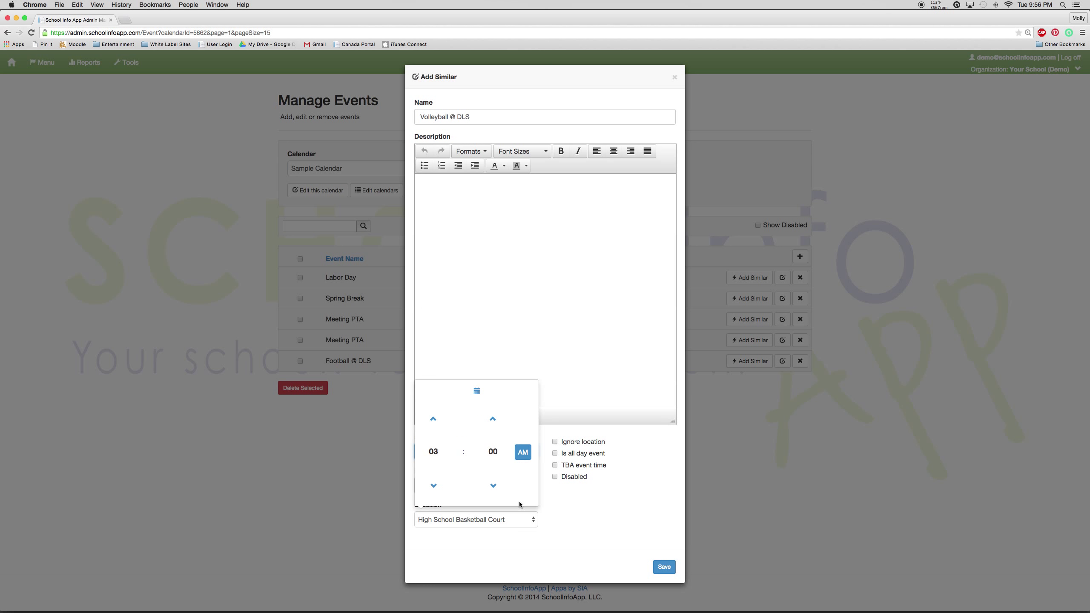
pyautogui.click(545, 505)
# Set the event end to June 3, 2015 at 5:05 PM.
pyautogui.click(485, 486)
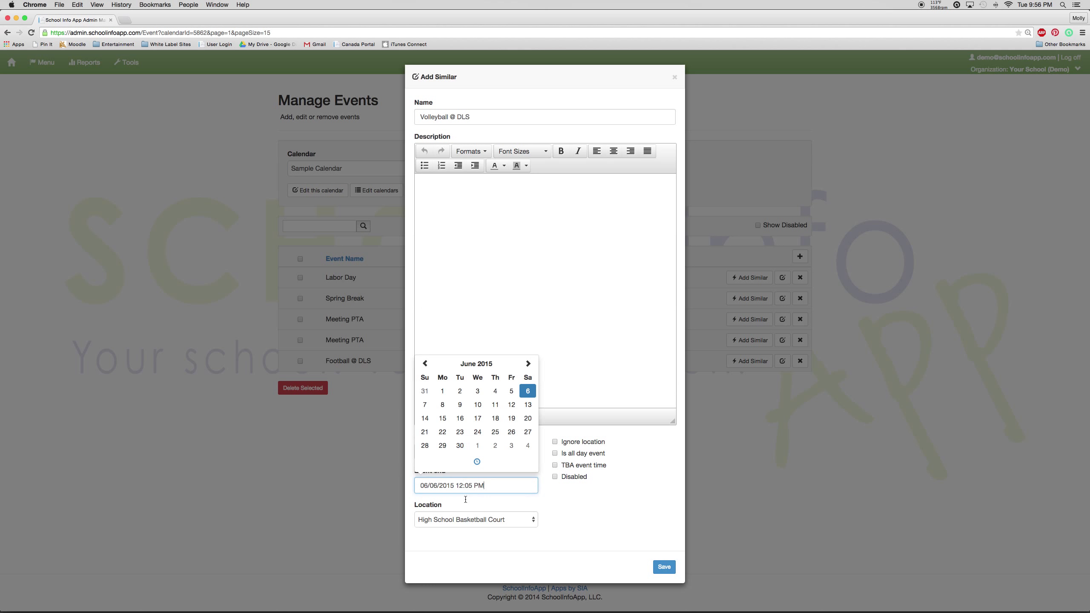
pyautogui.click(477, 391)
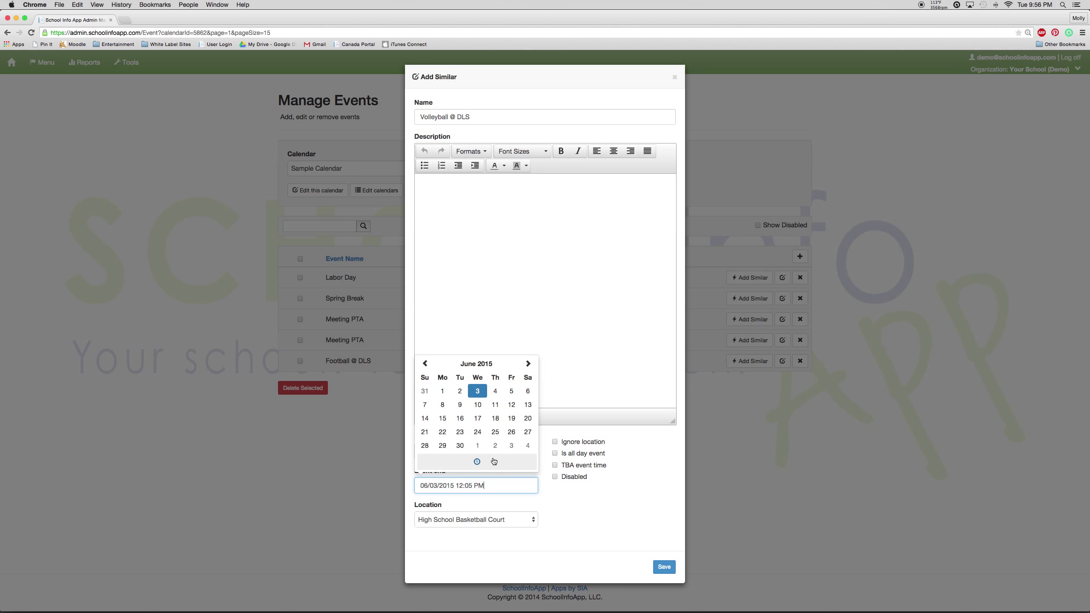
pyautogui.click(494, 461)
pyautogui.click(431, 418)
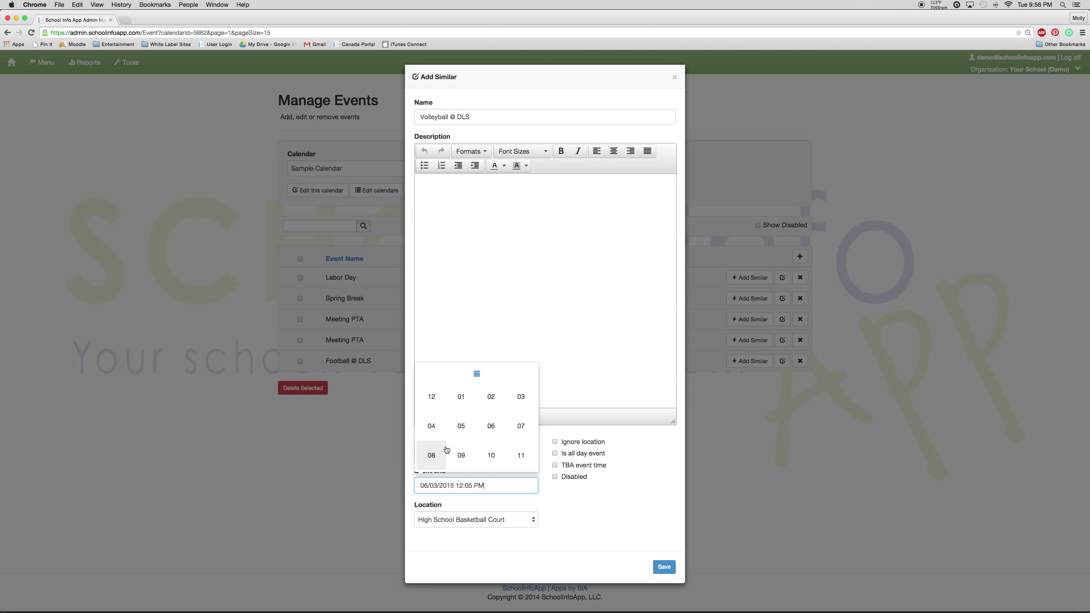
pyautogui.click(463, 429)
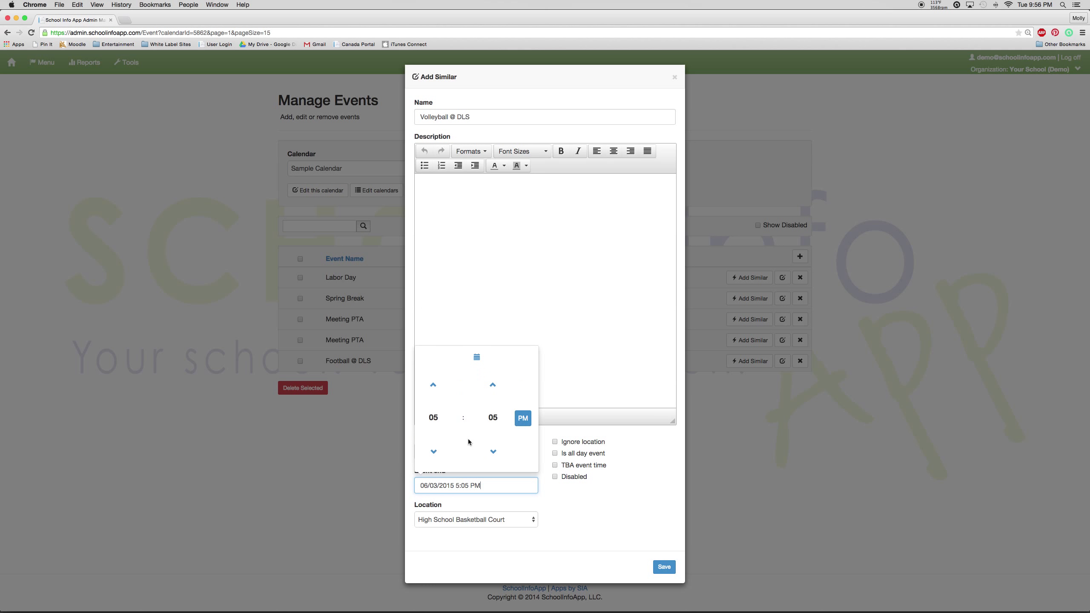
pyautogui.click(572, 551)
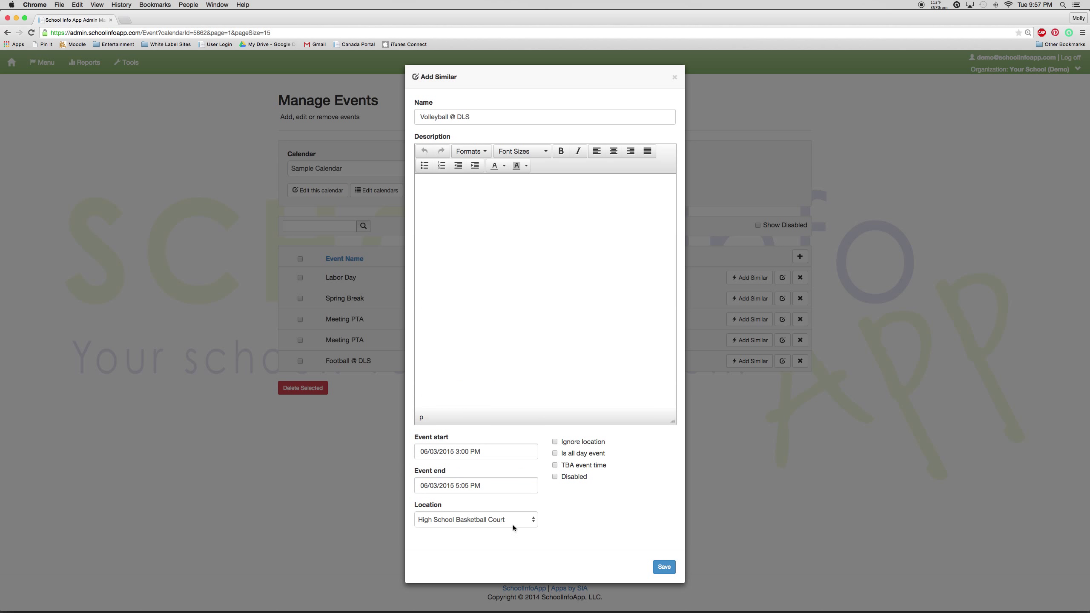
# Keep High School Basketball Court as the location and save Volleyball @ DLS.
pyautogui.click(496, 521)
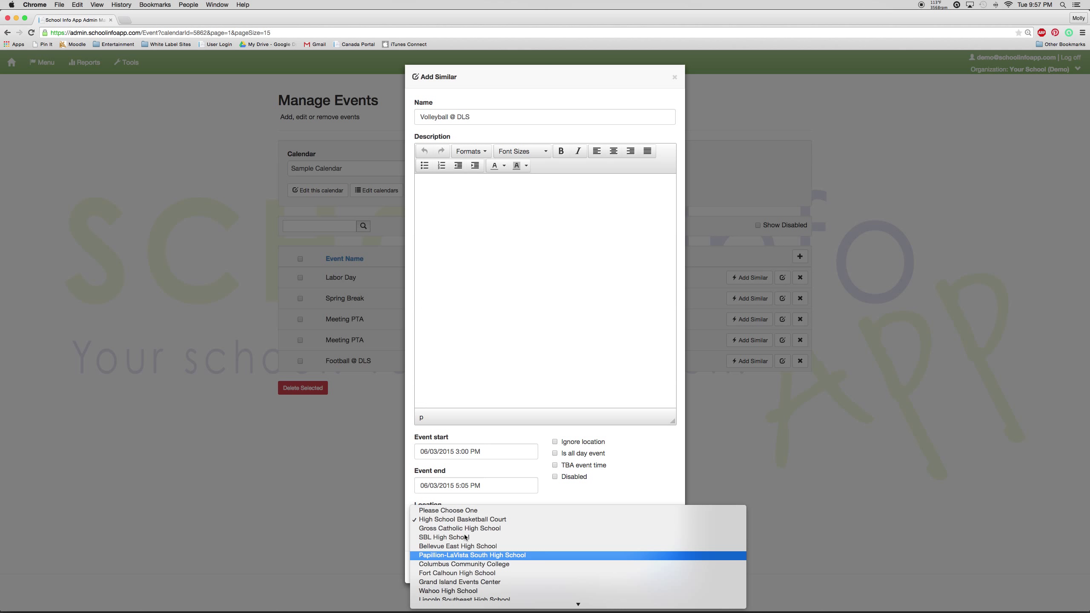
pyautogui.scroll(-5, 464, 536)
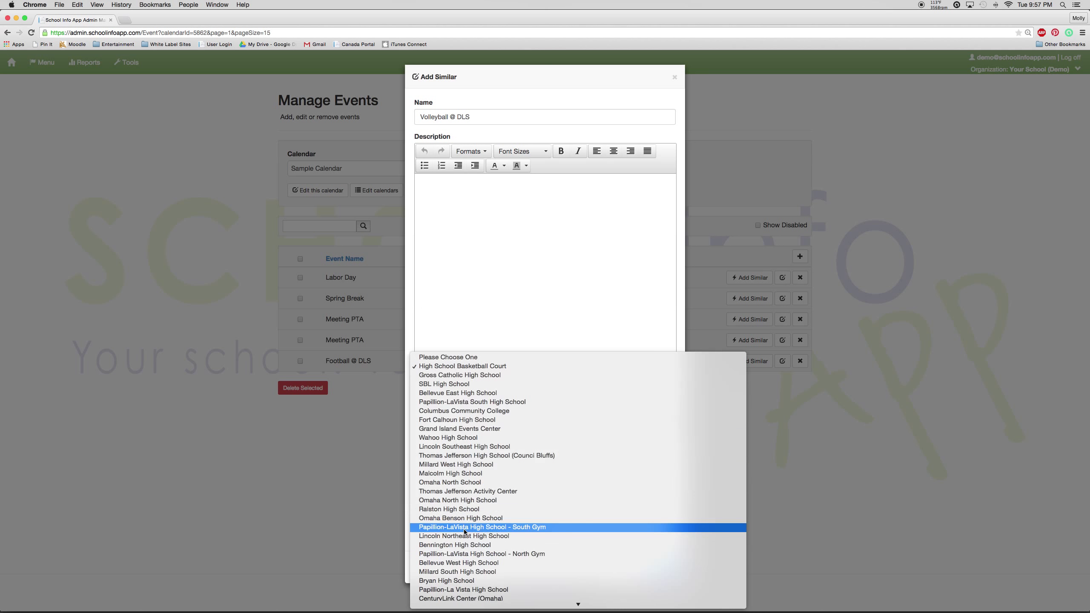
pyautogui.click(442, 369)
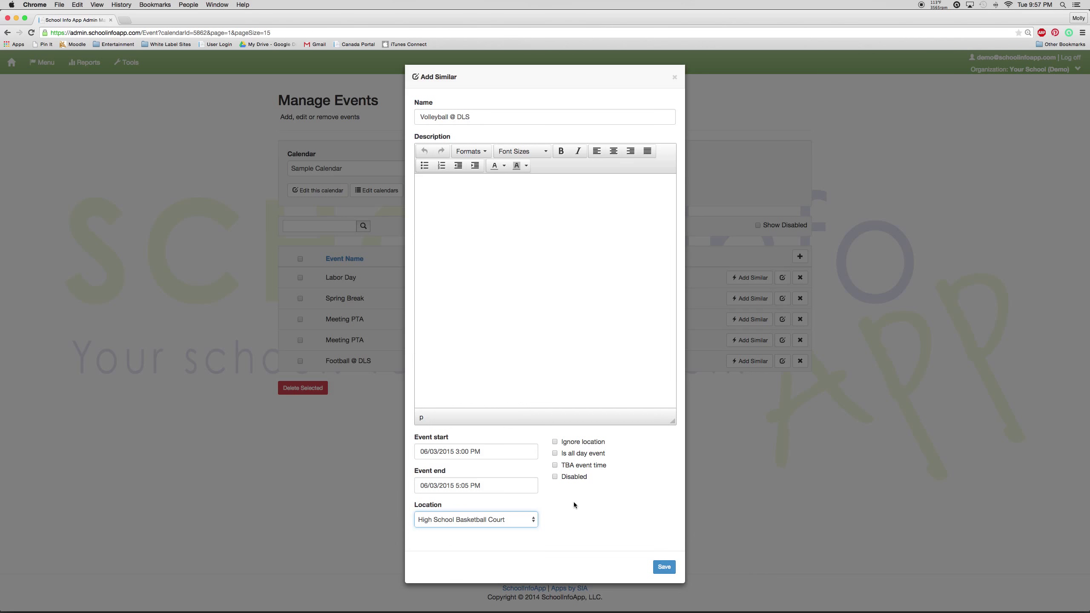
pyautogui.moveTo(599, 495); pyautogui.dragTo(547, 438)
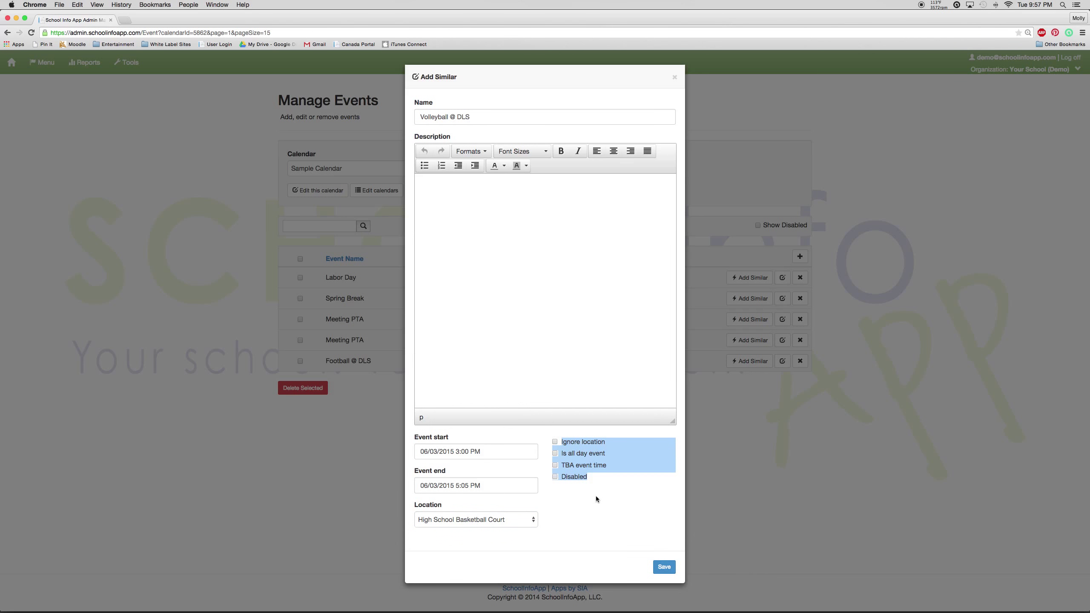
pyautogui.click(581, 481)
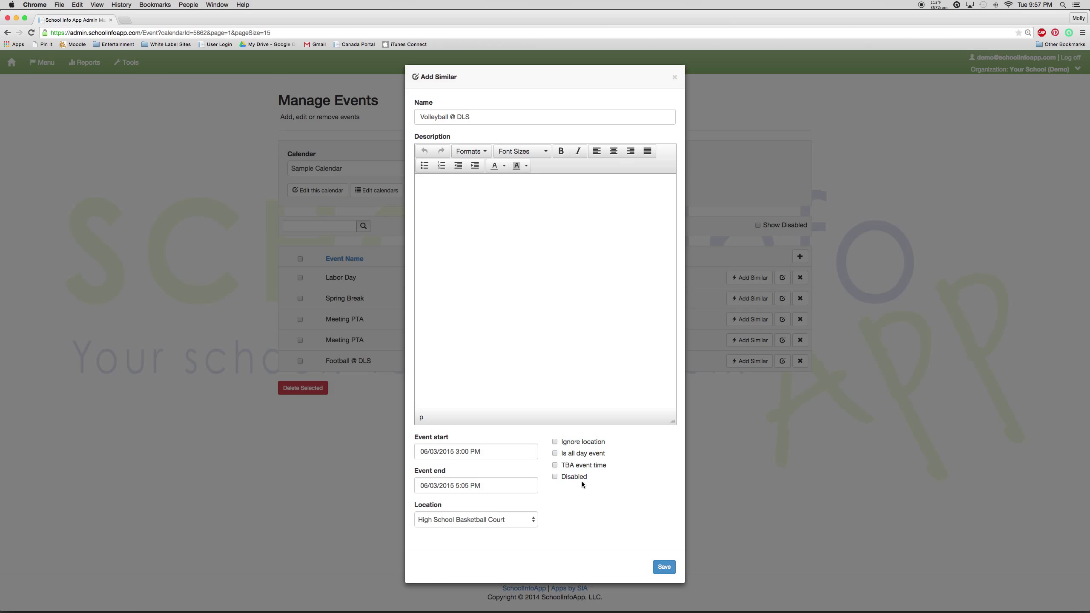
pyautogui.click(663, 567)
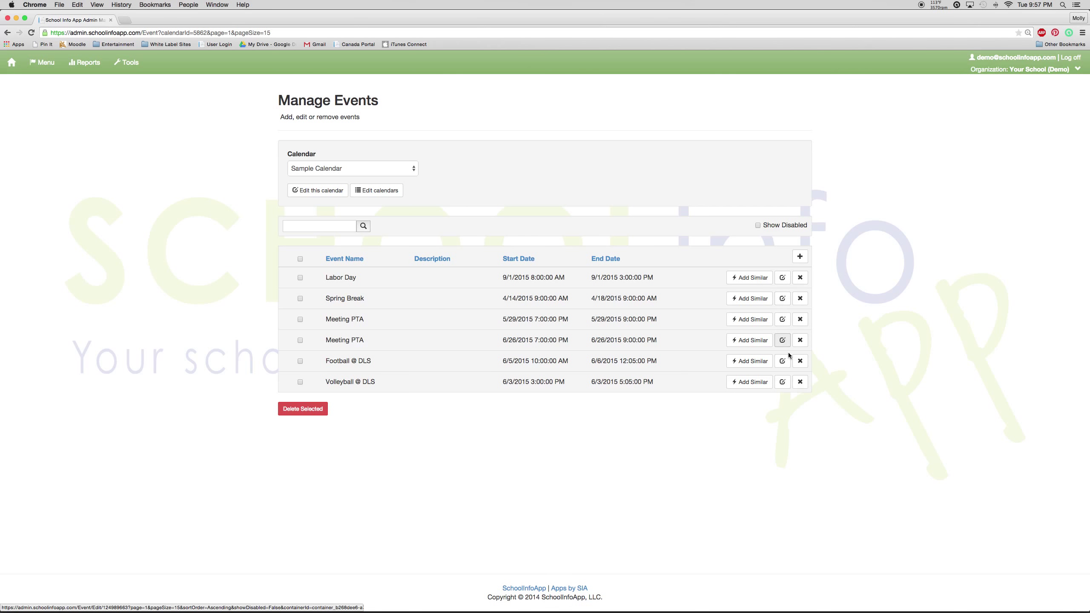
# Rename the 6/26 Meeting PTA event to 'Meeting 2 PTA' and save it.
pyautogui.click(782, 340)
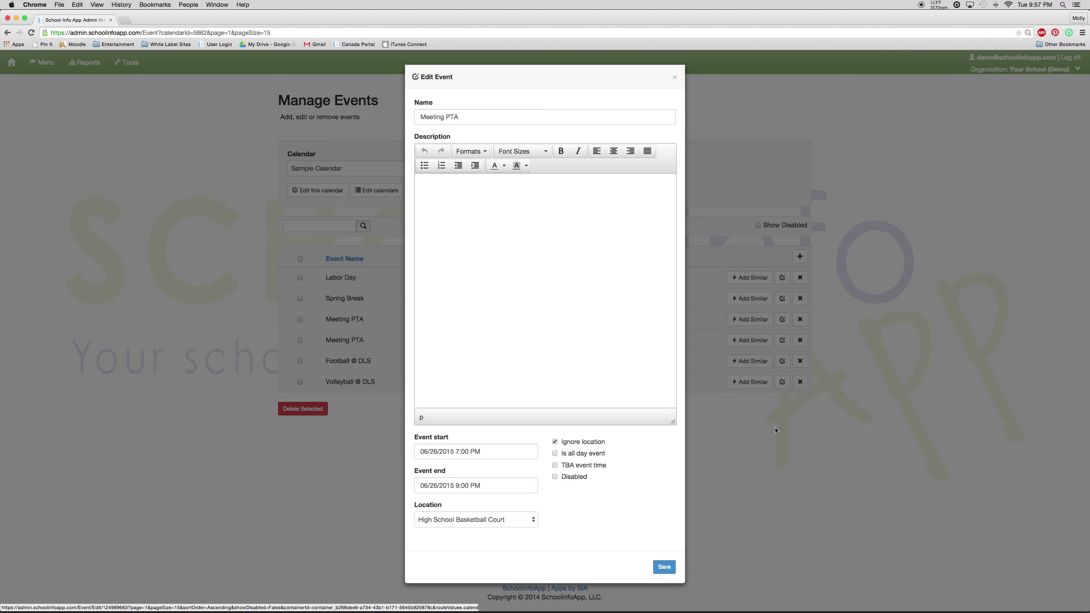
pyautogui.click(499, 117)
pyautogui.click(445, 117)
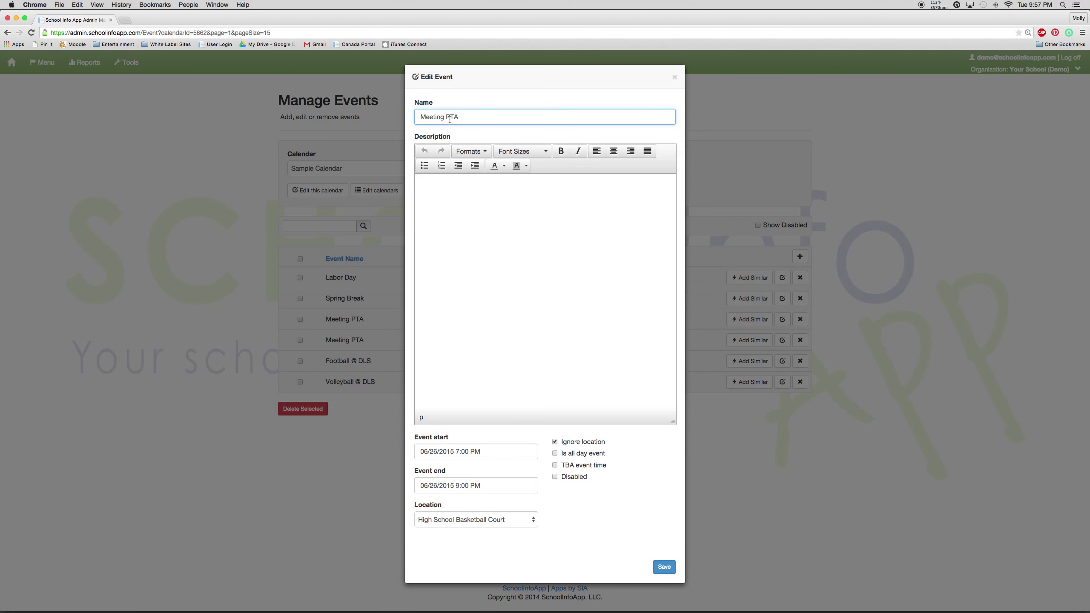
pyautogui.write('2')
pyautogui.click(659, 567)
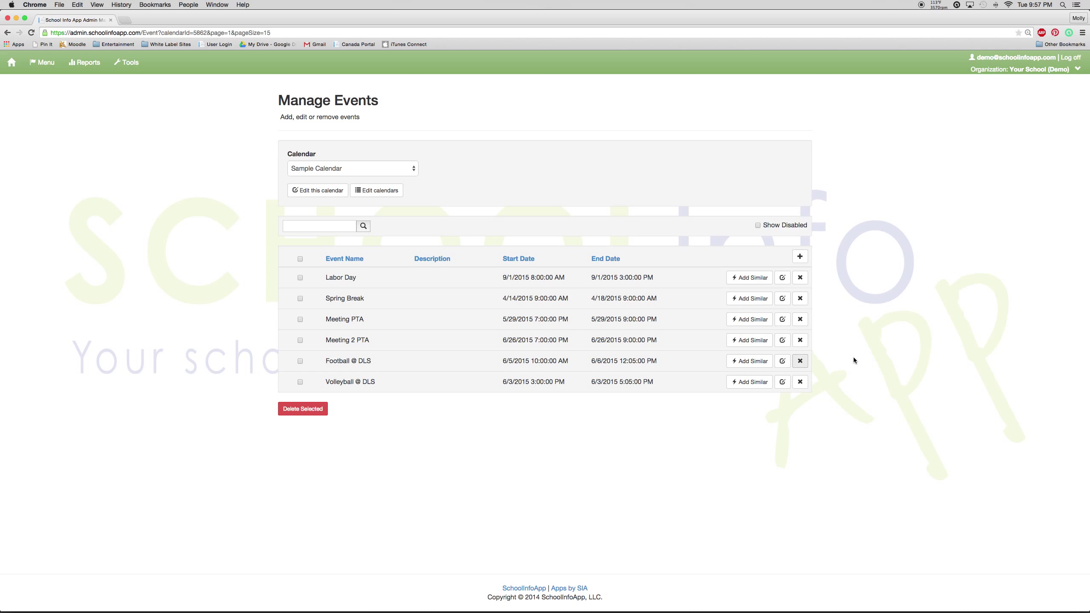
# Delete the Meeting 2 PTA event, then return to the calendars page via Menu > Events.
pyautogui.click(800, 340)
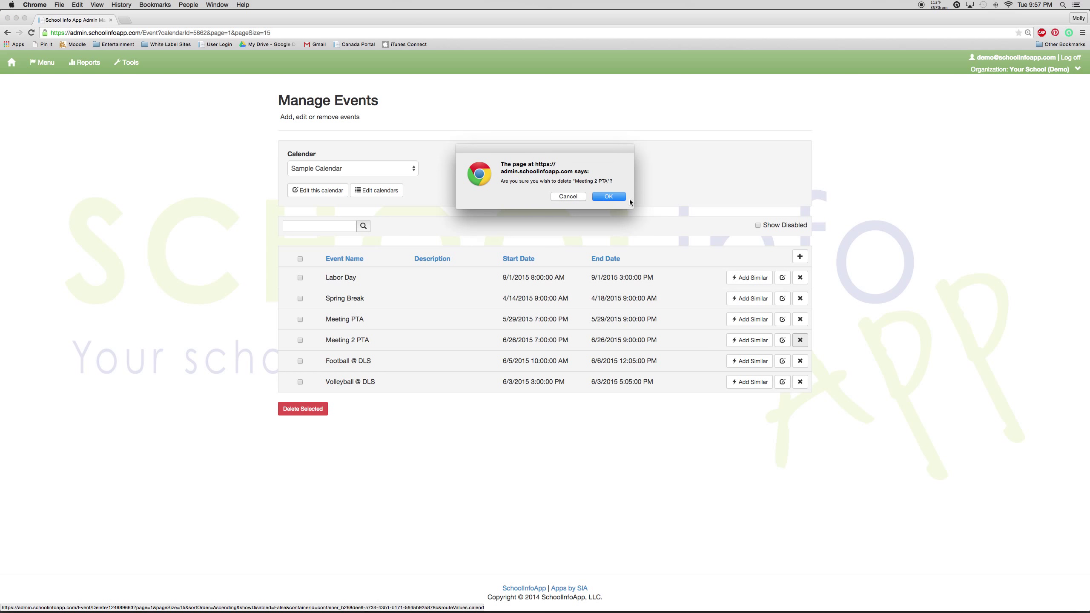
pyautogui.click(608, 196)
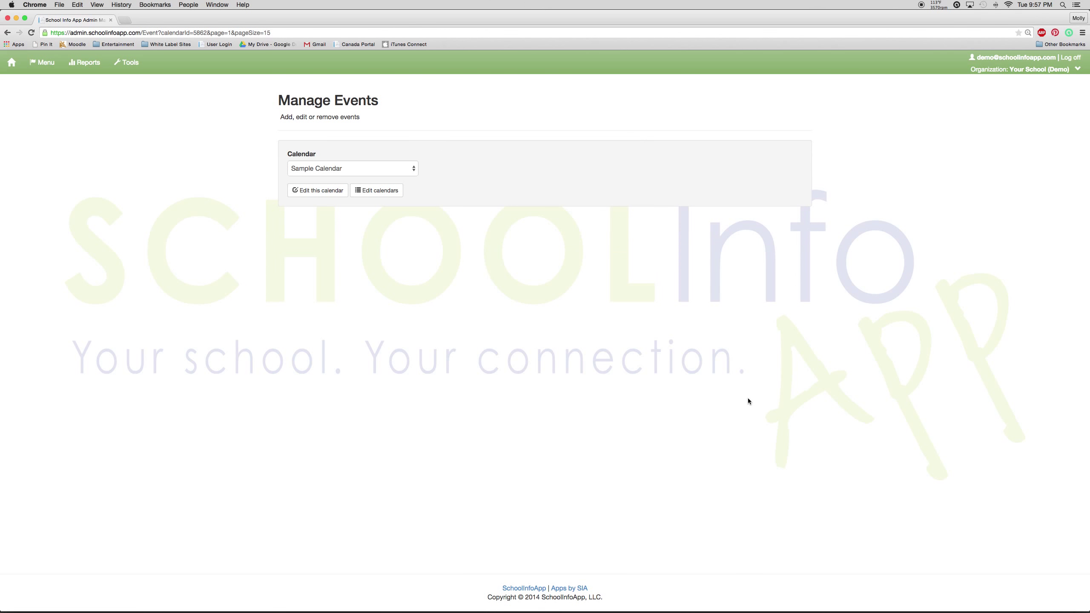
pyautogui.click(58, 70)
pyautogui.click(57, 107)
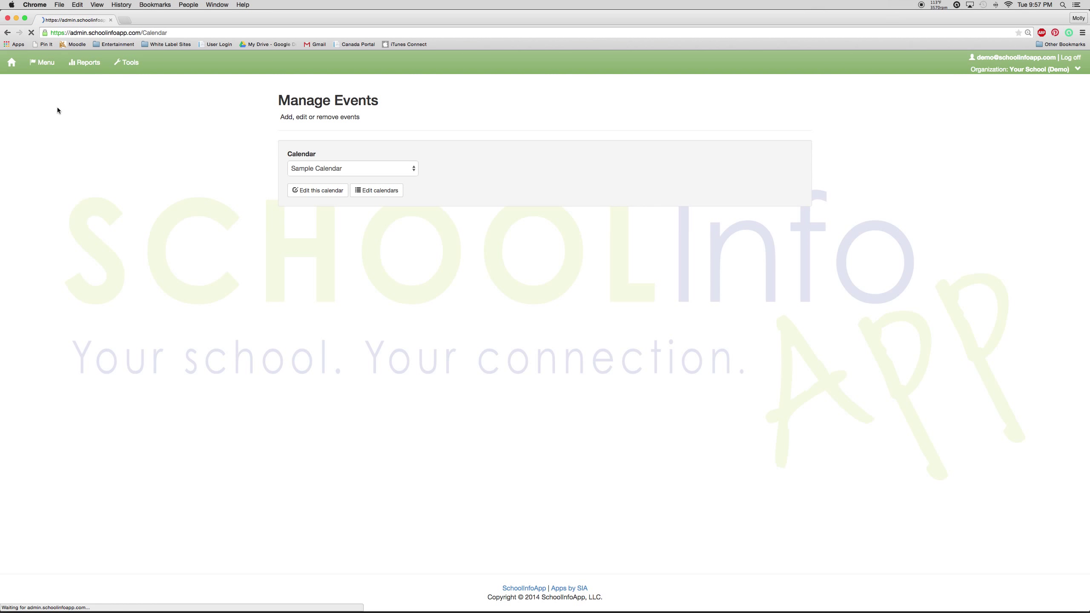